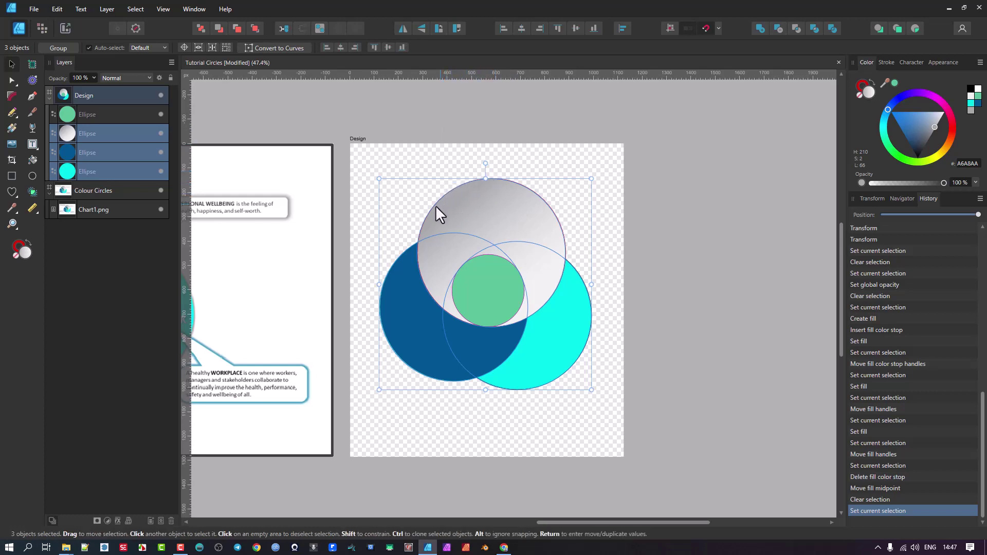
Set the stroke width of the three selected large circles to 0 pt
{"action": "left_click", "coordinate": [886, 62]}
{"action": "left_click_drag", "start_coordinate": [893, 94], "coordinate": [882, 94]}
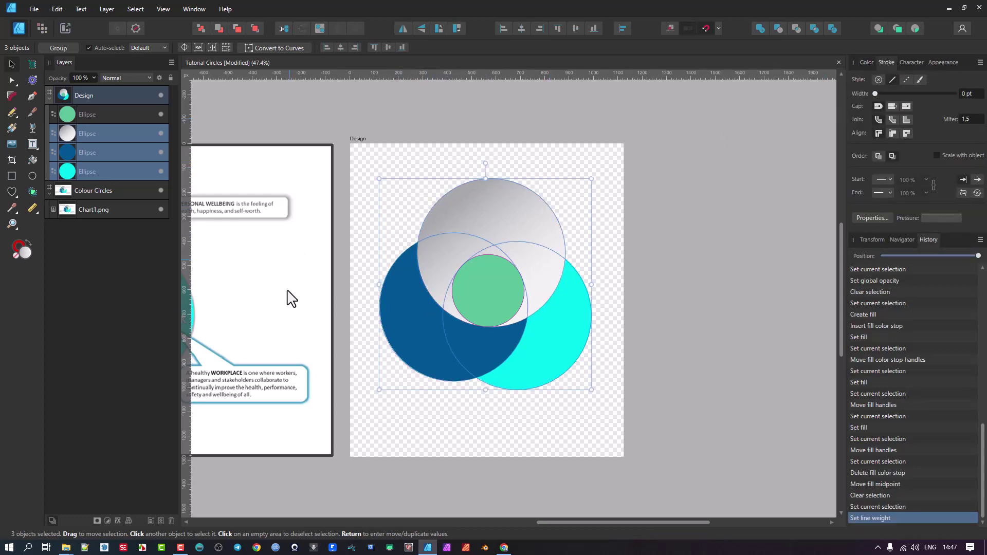
{"action": "scroll", "coordinate": [578, 295], "scroll_direction": "left", "scroll_amount": 4}
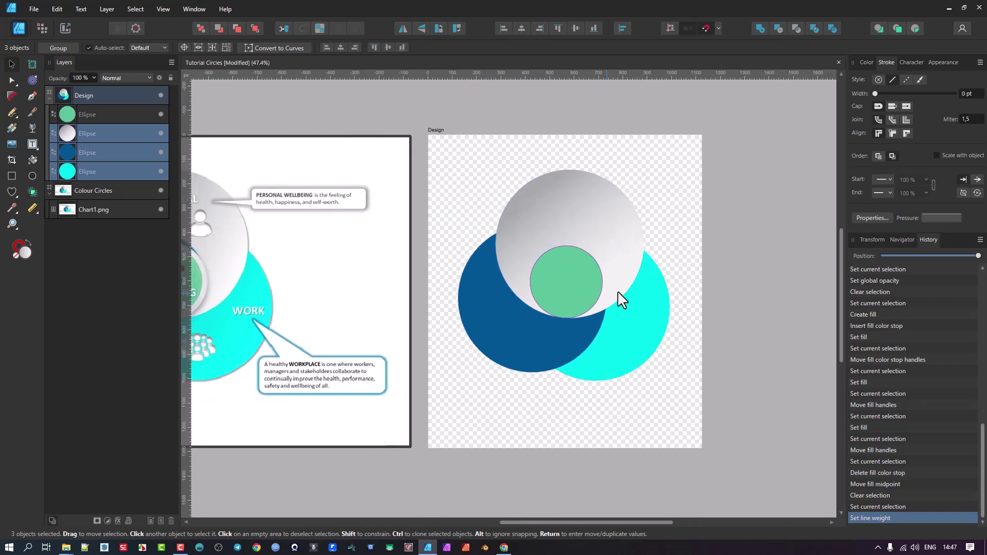
{"action": "left_click_drag", "start_coordinate": [673, 292], "coordinate": [691, 282]}
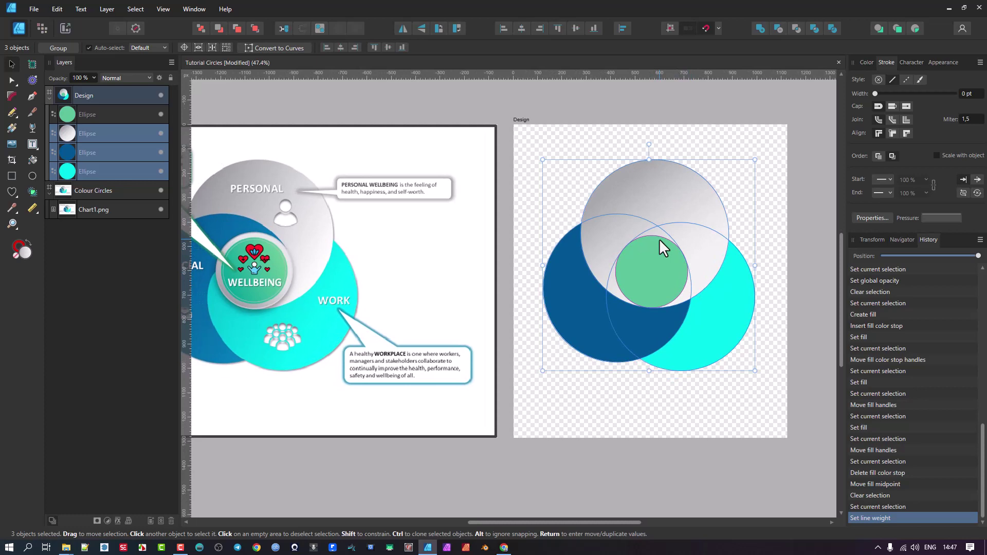
{"action": "left_click_drag", "start_coordinate": [659, 246], "coordinate": [704, 247]}
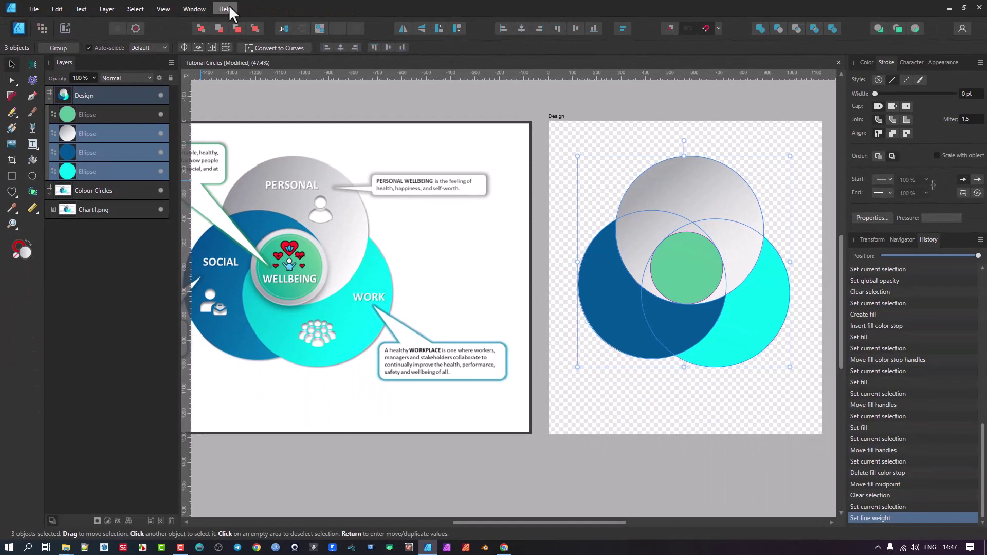
View the program's version information, close it and clear the selection
{"action": "left_click", "coordinate": [227, 9]}
{"action": "left_click", "coordinate": [263, 137]}
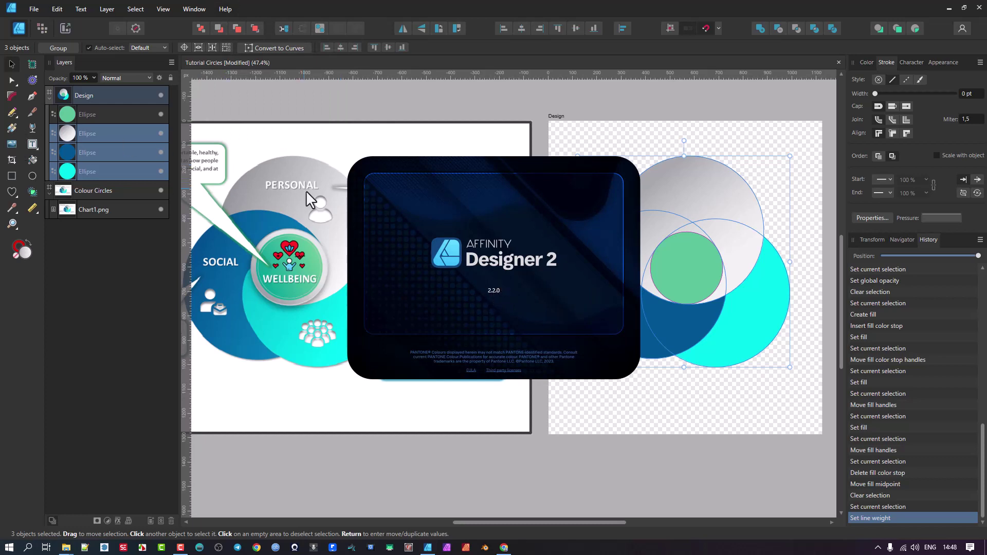
{"action": "left_click", "coordinate": [554, 87]}
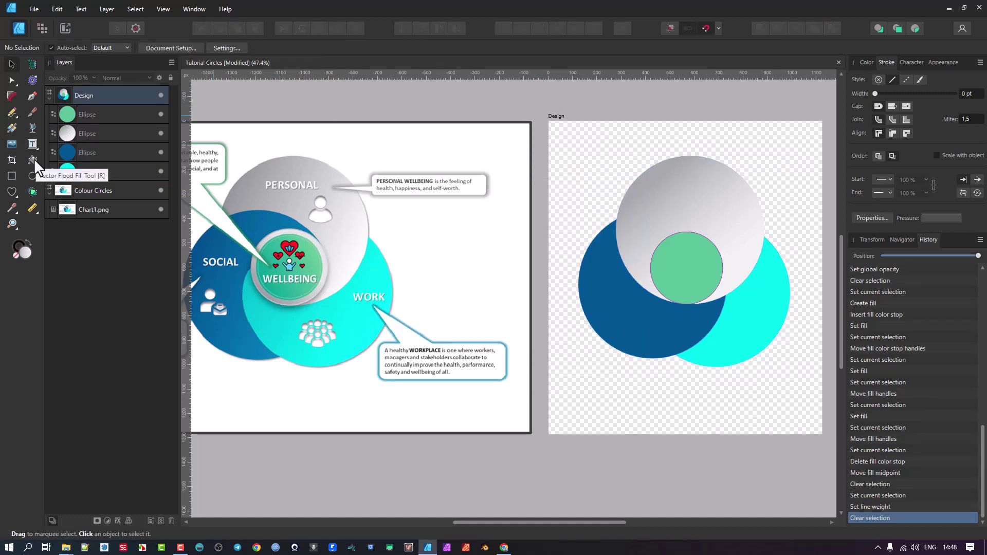
{"action": "left_click_drag", "start_coordinate": [691, 230], "coordinate": [611, 225]}
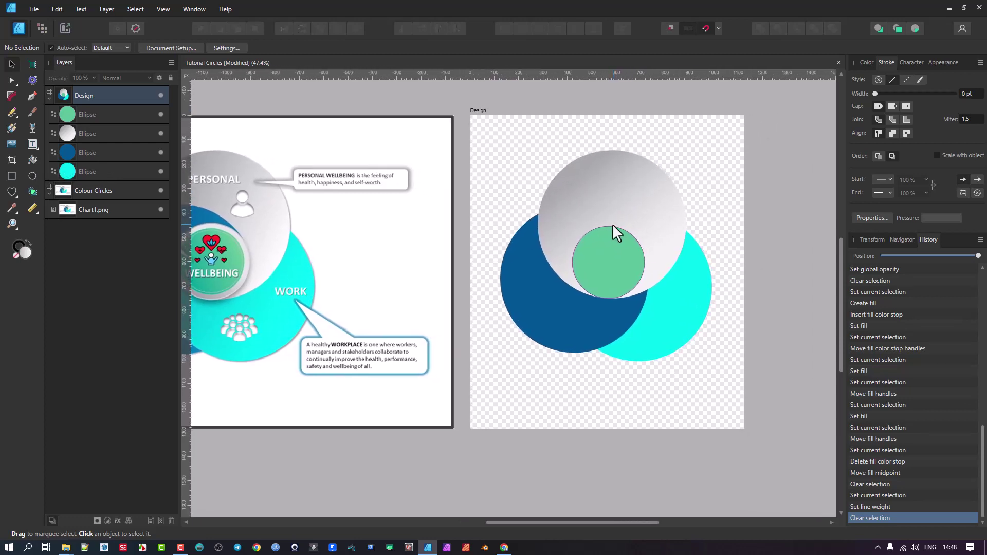
{"action": "mouse_move", "coordinate": [612, 224]}
{"action": "left_mouse_down"}
{"action": "mouse_move", "coordinate": [663, 213]}
{"action": "mouse_move", "coordinate": [620, 232]}
{"action": "left_mouse_up"}
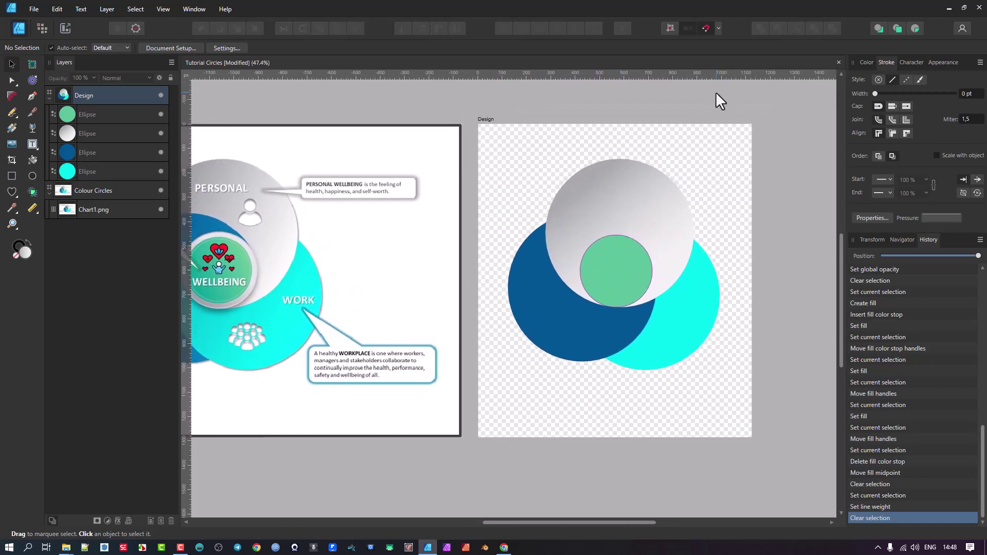
{"action": "left_click_drag", "start_coordinate": [467, 141], "coordinate": [826, 432]}
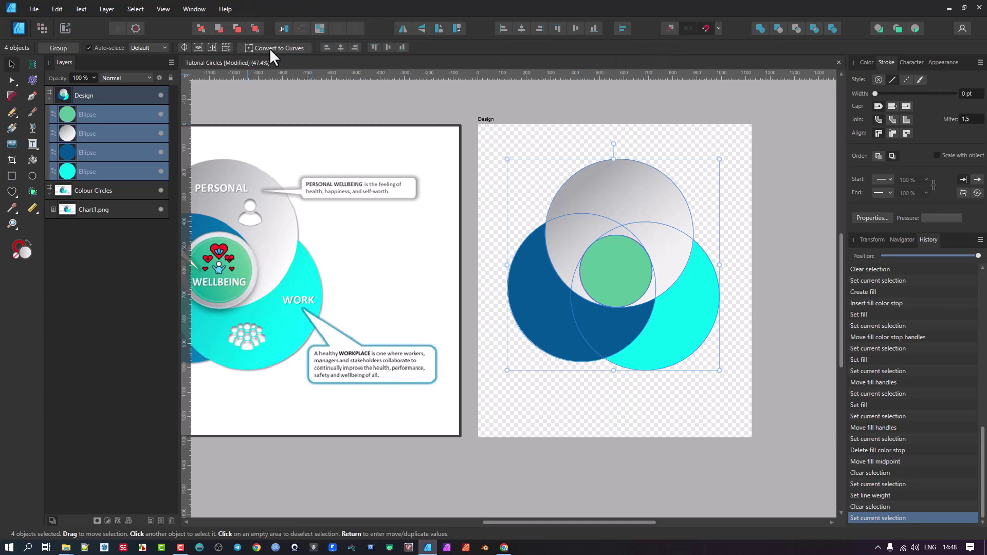
{"action": "left_click", "coordinate": [489, 176]}
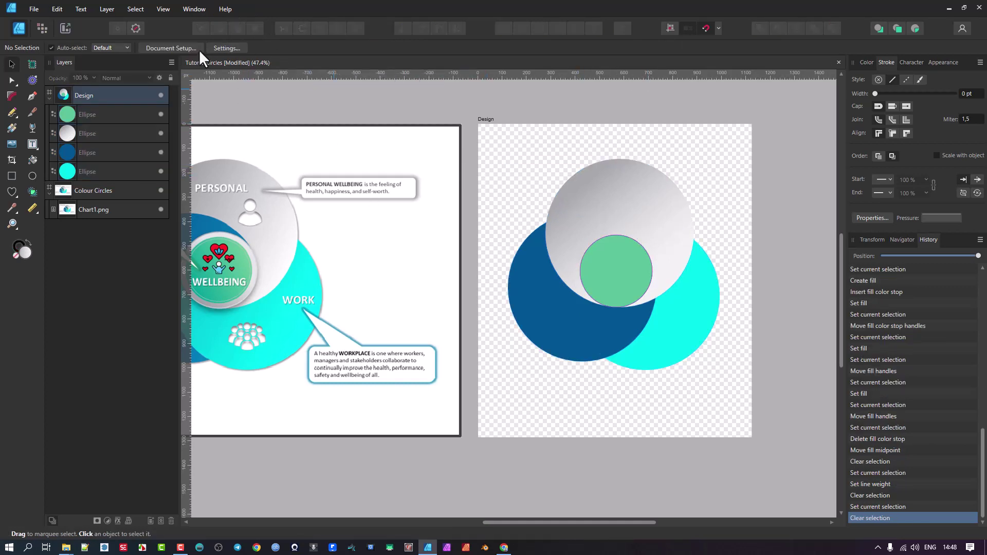
{"action": "left_click_drag", "start_coordinate": [470, 151], "coordinate": [770, 432]}
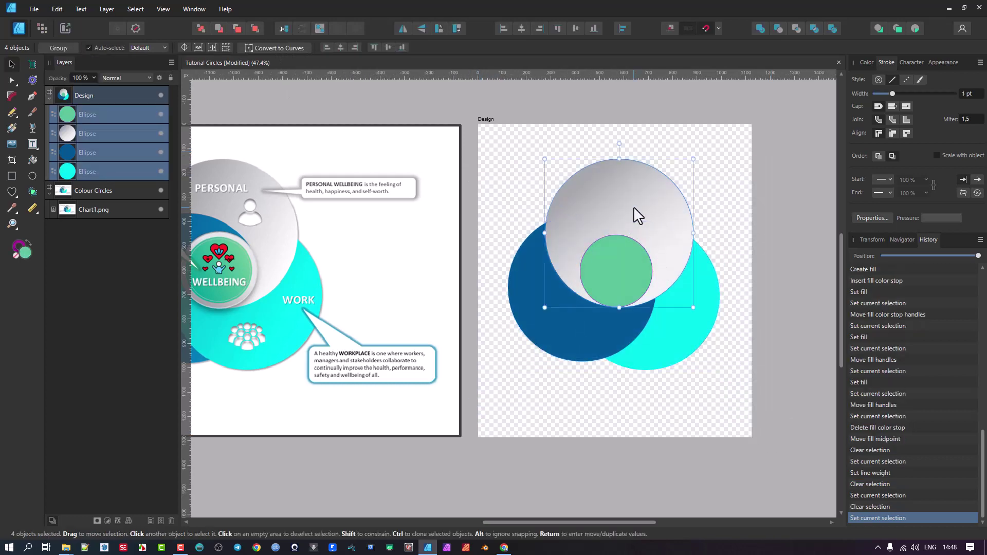
{"action": "left_click", "coordinate": [646, 96]}
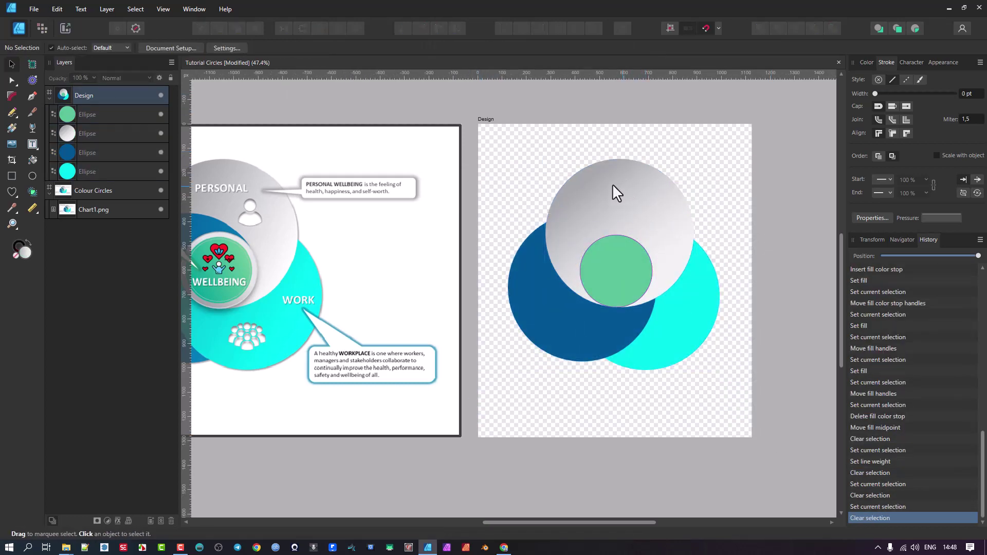
Try converting the large grey circle to a pie shape and undo the conversion
{"action": "left_click", "coordinate": [615, 192]}
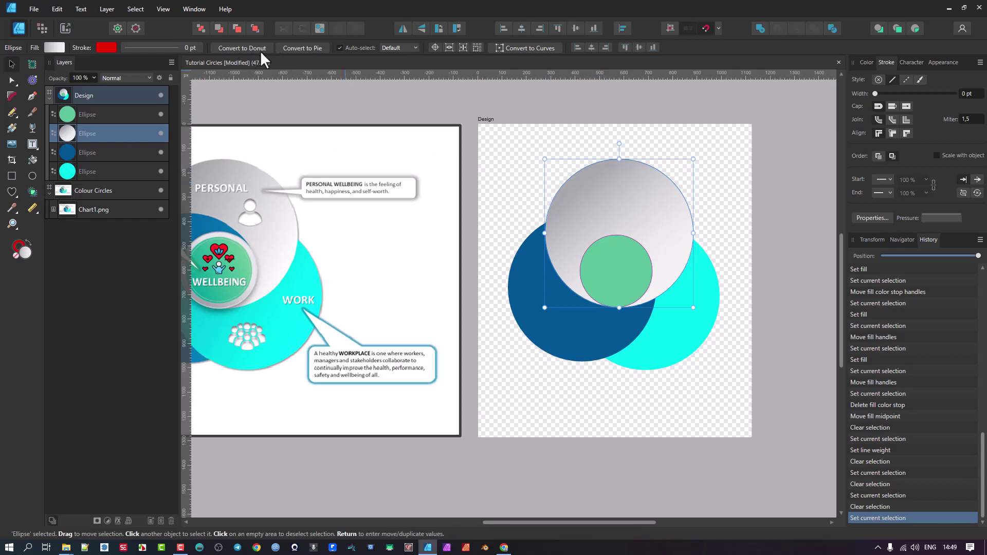
{"action": "left_click", "coordinate": [307, 47]}
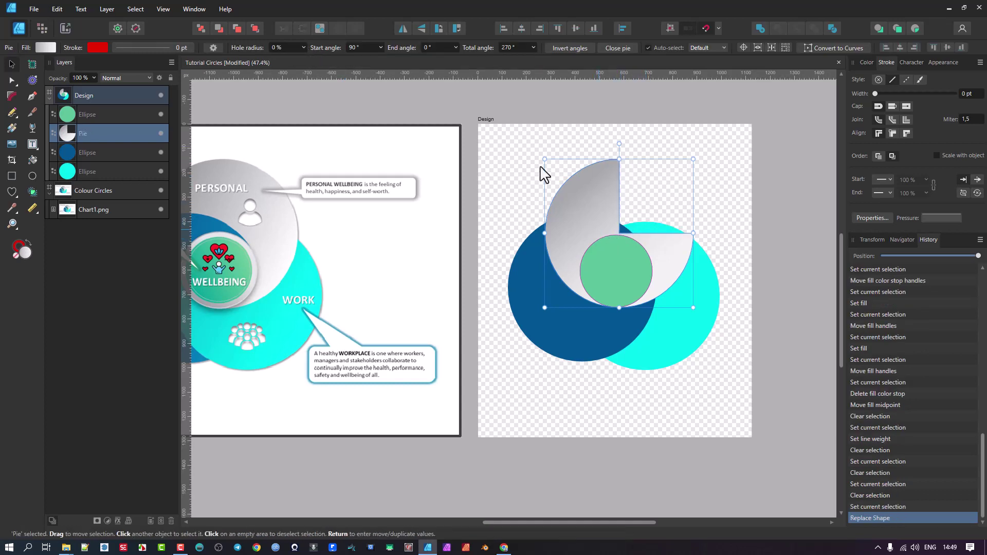
{"action": "key", "text": "ctrl+z"}
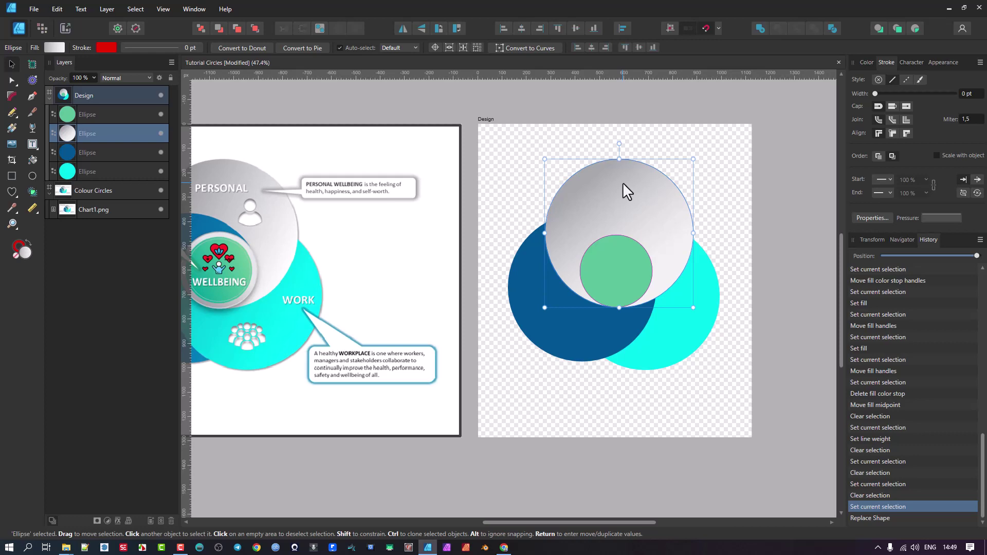
Convert all four circles in the Design artboard to curves and set their stroke width to 0 pt
{"action": "left_click_drag", "start_coordinate": [471, 156], "coordinate": [798, 436]}
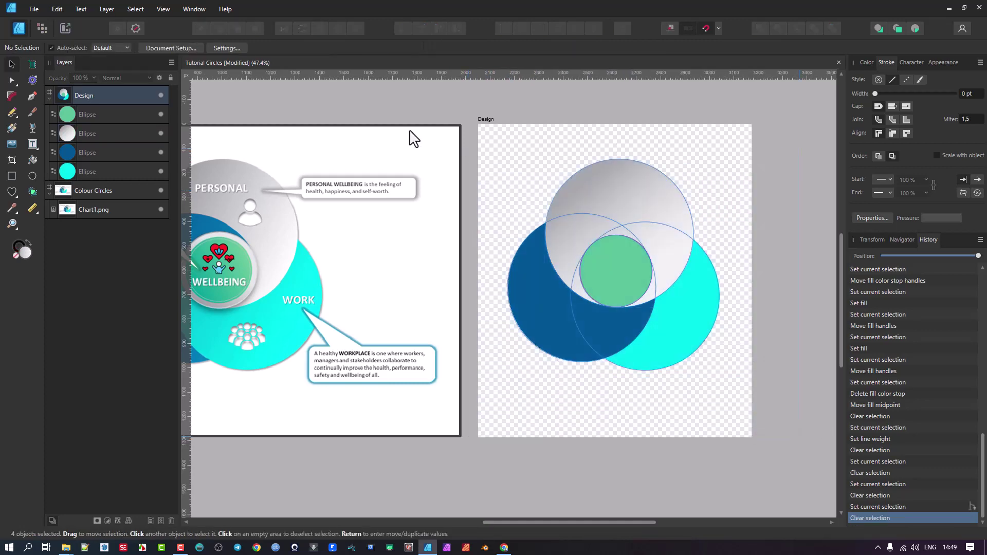
{"action": "key", "text": "ctrl+a"}
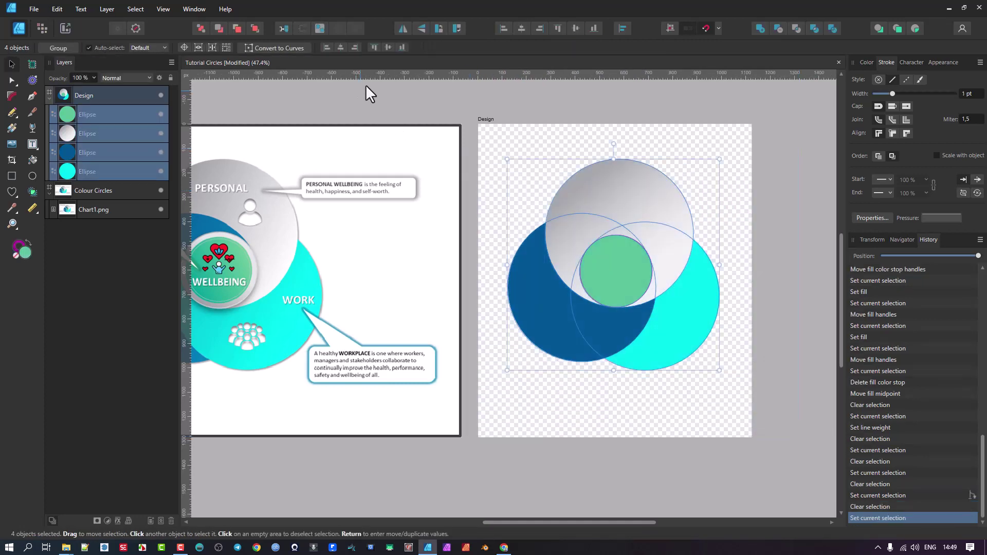
{"action": "left_click", "coordinate": [290, 48]}
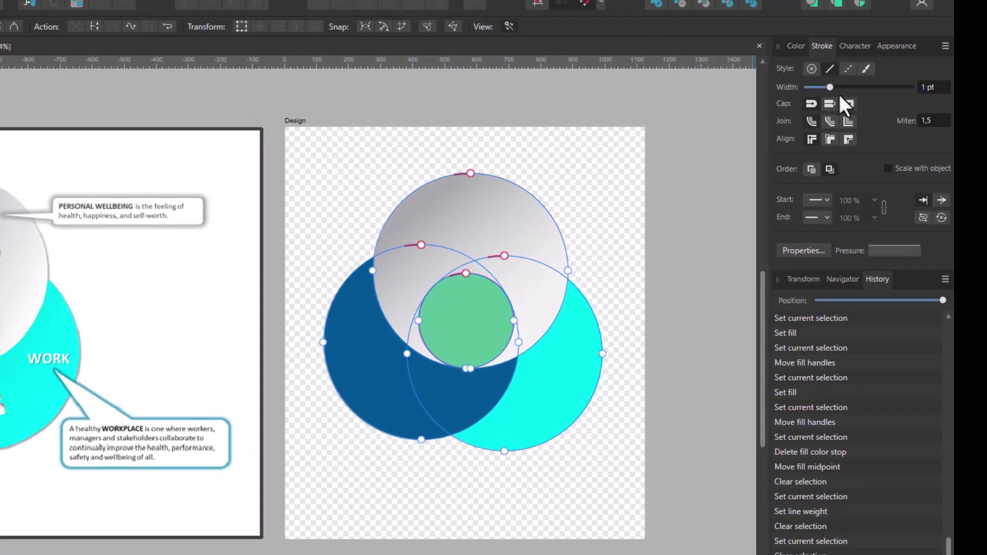
{"action": "mouse_move", "coordinate": [827, 87]}
{"action": "left_mouse_down"}
{"action": "mouse_move", "coordinate": [847, 87]}
{"action": "mouse_move", "coordinate": [752, 91]}
{"action": "left_mouse_up"}
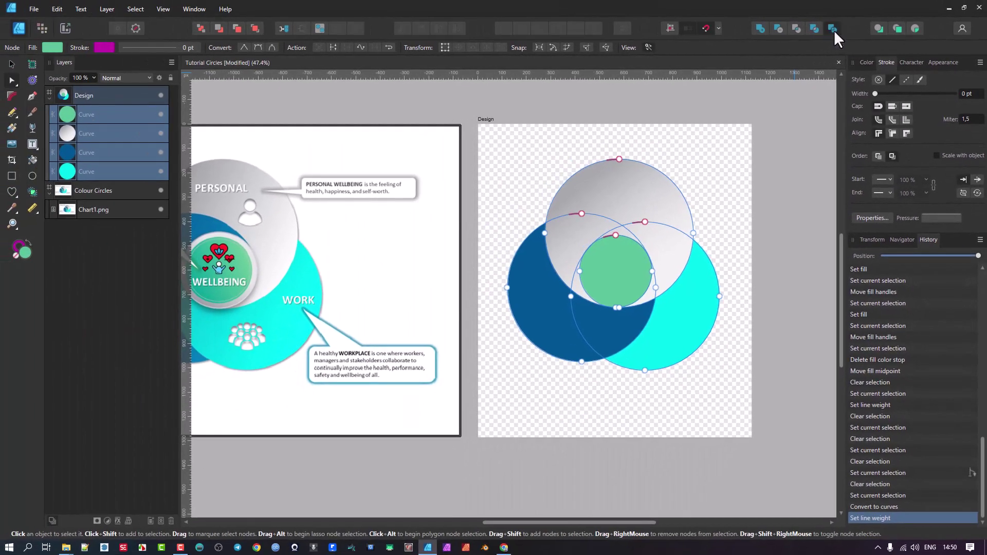
Divide the four overlapping circle curves into separate pieces and clear the selection
{"action": "left_click", "coordinate": [833, 28]}
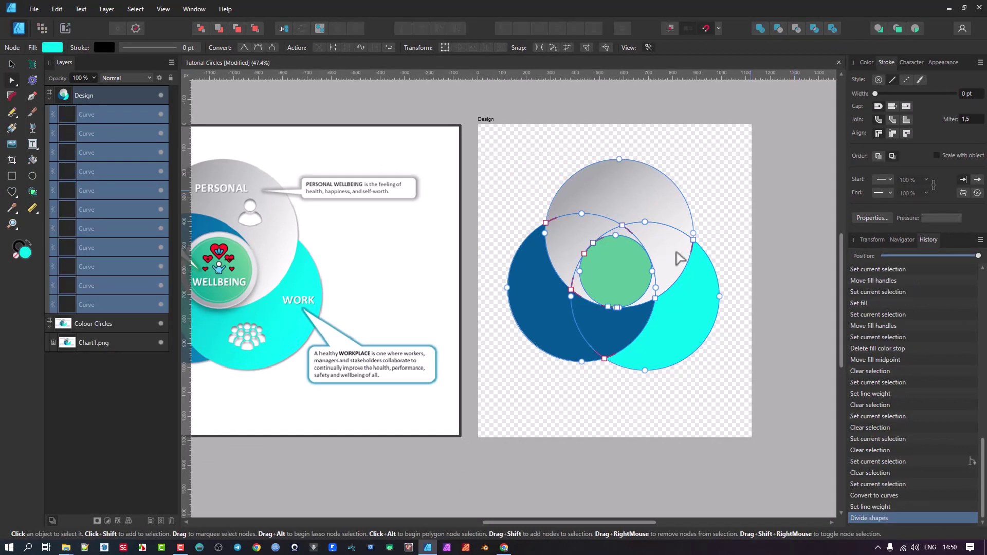
{"action": "left_click", "coordinate": [12, 64]}
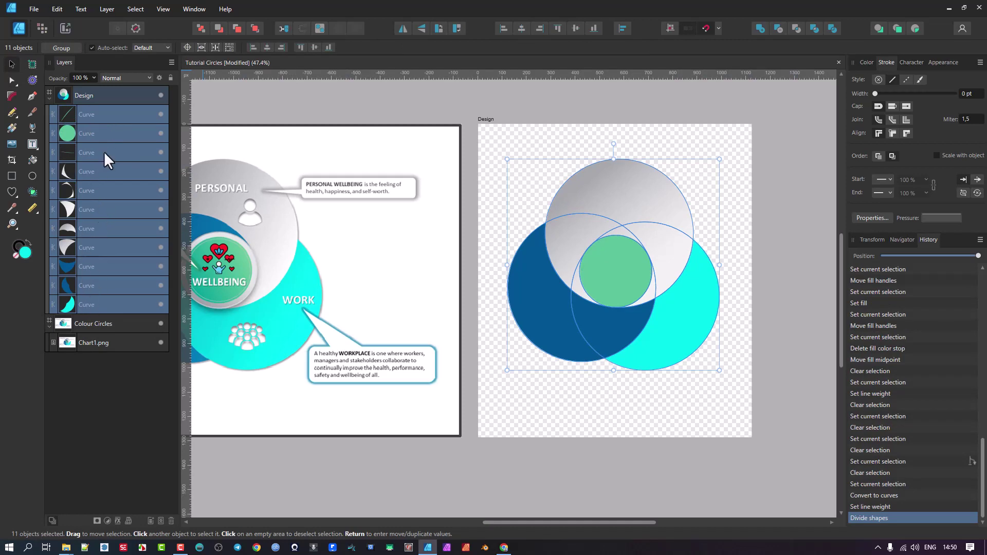
{"action": "left_click", "coordinate": [540, 138]}
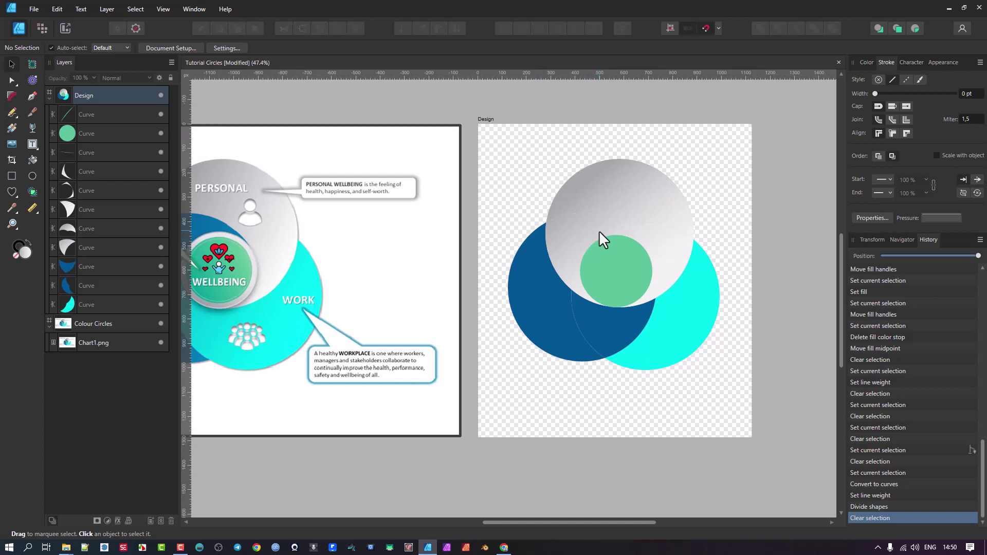
Examine the divided pieces of the circles one by one and compare the design with the reference chart
{"action": "scroll", "coordinate": [599, 231], "scroll_direction": "up", "scroll_amount": 4}
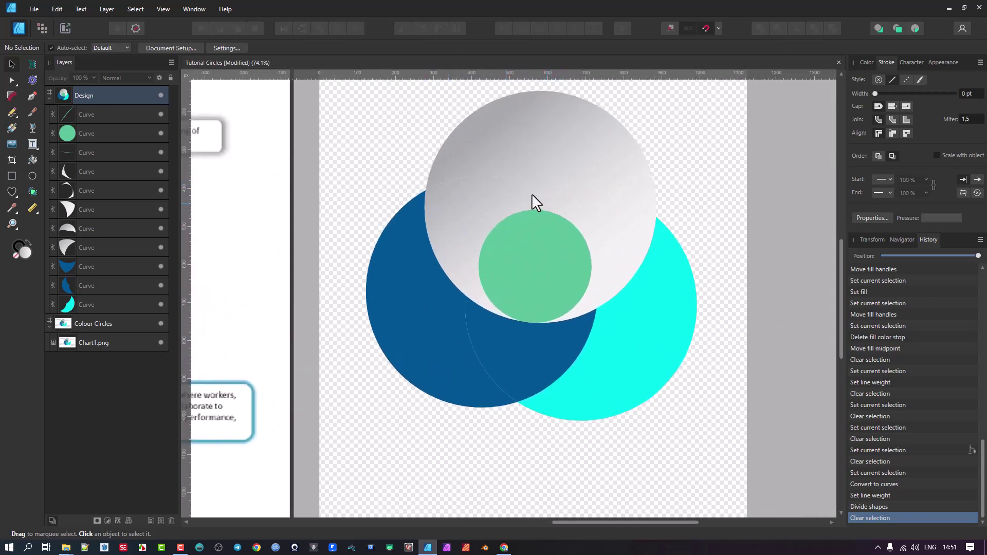
{"action": "scroll", "coordinate": [457, 192], "scroll_direction": "down", "scroll_amount": 2}
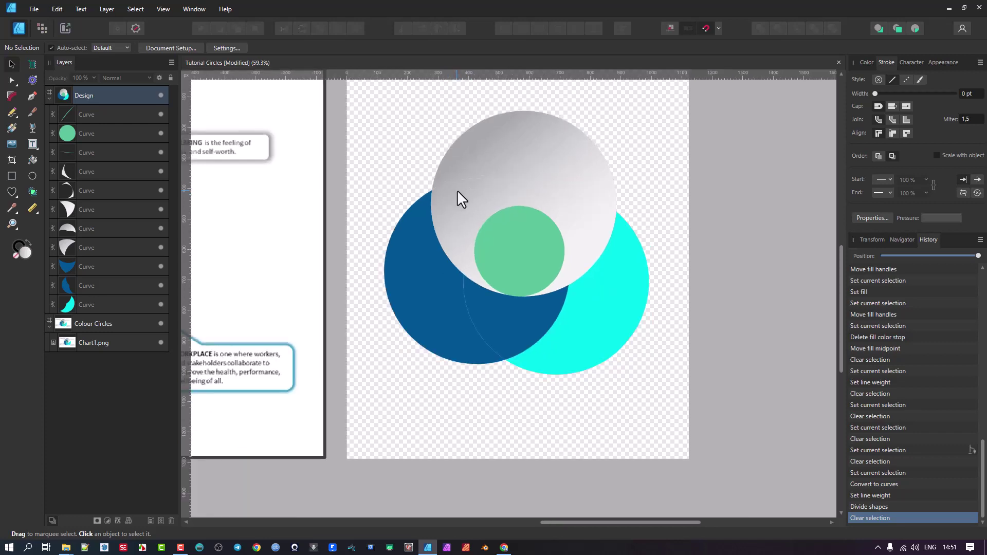
{"action": "left_click", "coordinate": [462, 201]}
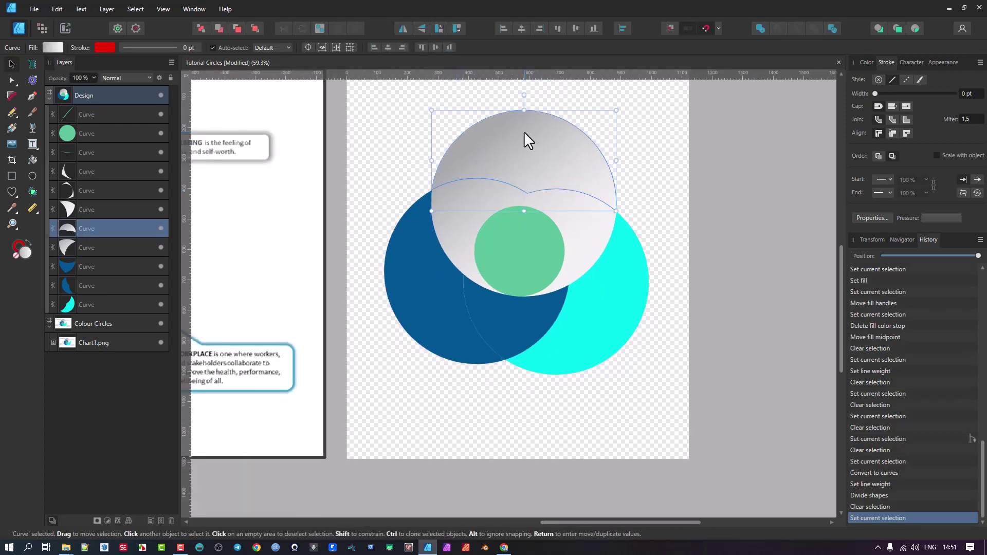
{"action": "left_click", "coordinate": [586, 246]}
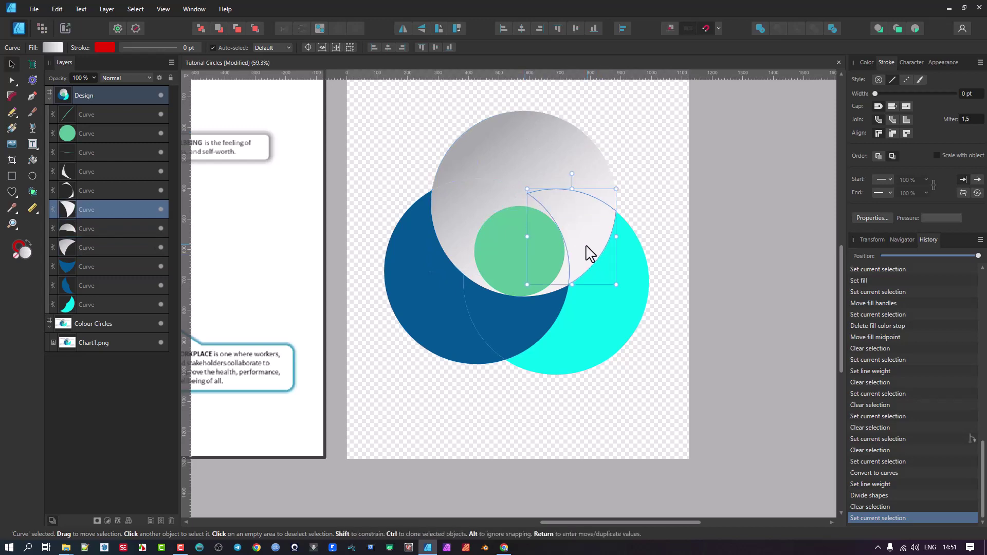
{"action": "left_click", "coordinate": [557, 289]}
{"action": "left_click", "coordinate": [534, 313]}
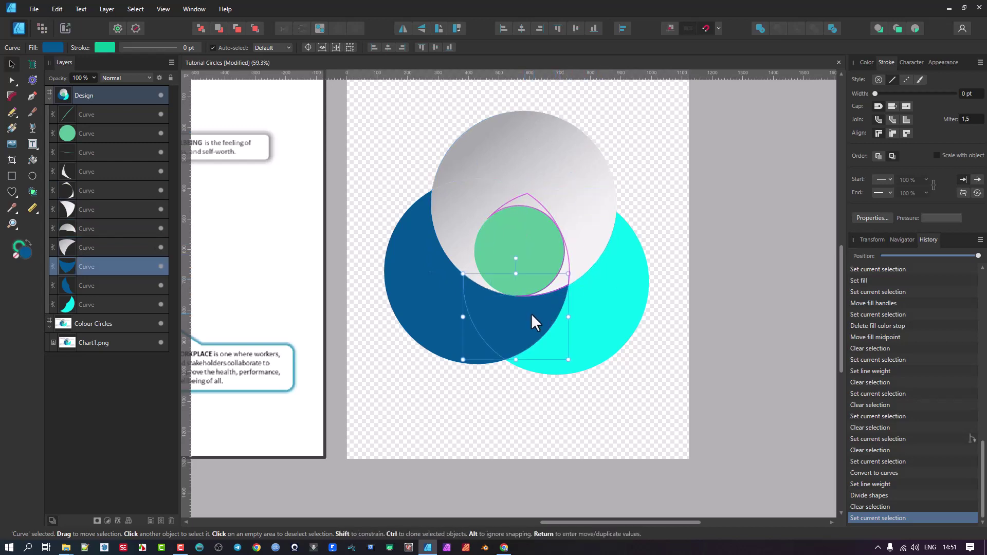
{"action": "left_click", "coordinate": [467, 264]}
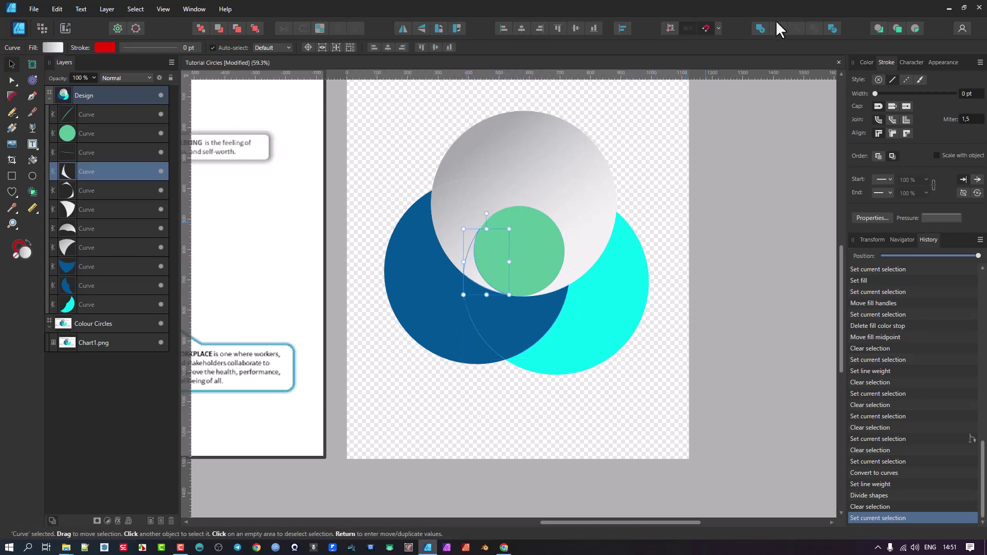
{"action": "scroll", "coordinate": [760, 195], "scroll_direction": "down", "scroll_amount": 2}
{"action": "scroll", "coordinate": [543, 163], "scroll_direction": "up", "scroll_amount": 1}
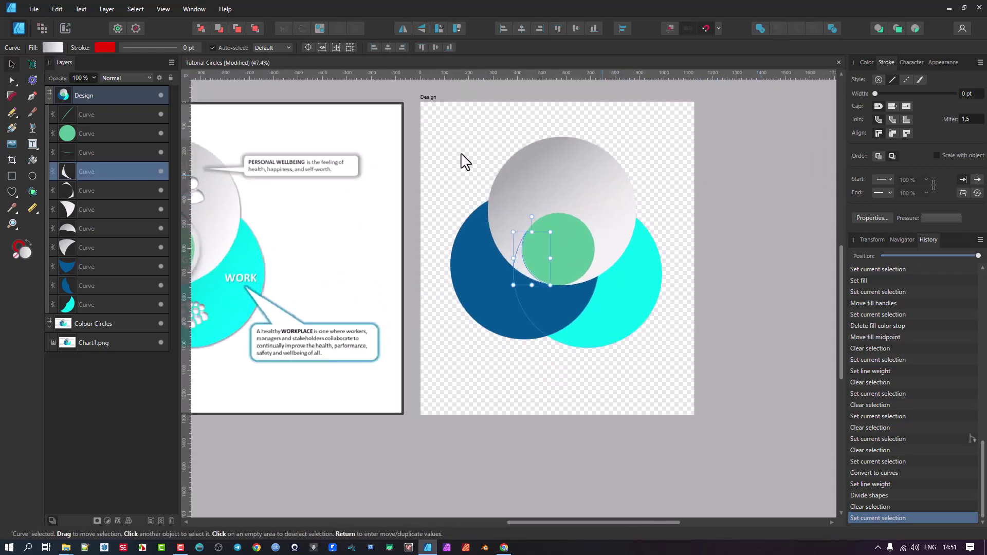
{"action": "left_click_drag", "start_coordinate": [411, 122], "coordinate": [430, 144]}
{"action": "scroll", "coordinate": [578, 187], "scroll_direction": "left", "scroll_amount": 4}
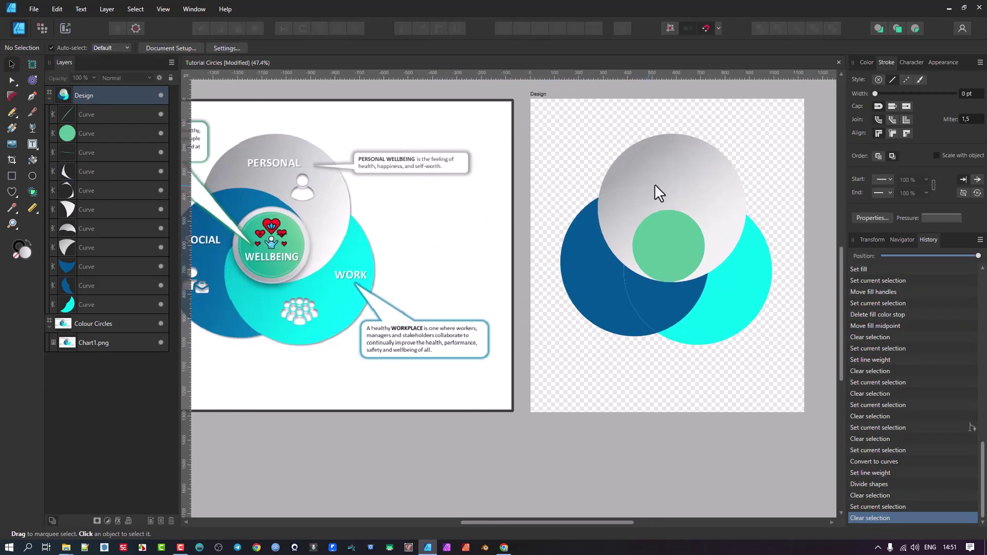
{"action": "scroll", "coordinate": [650, 184], "scroll_direction": "left", "scroll_amount": 1}
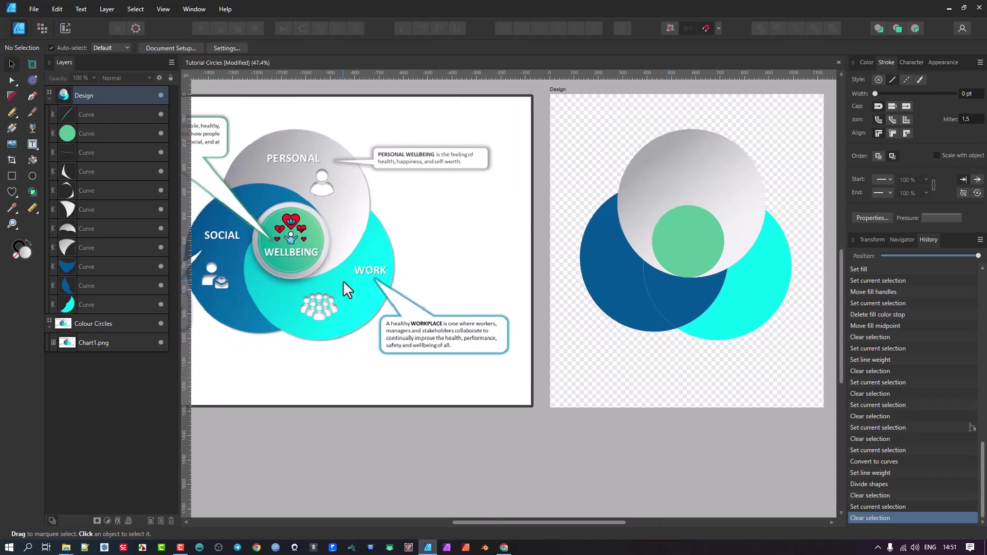
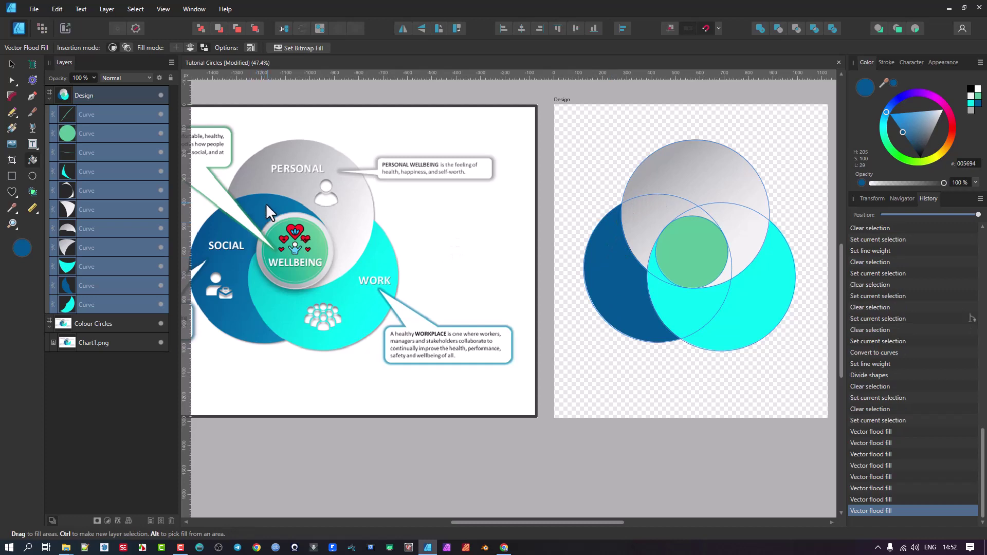
Flood fill the overlap of the grey and blue circles and the sliver around the green circle with dark blue 005694
{"action": "left_click", "coordinate": [656, 200]}
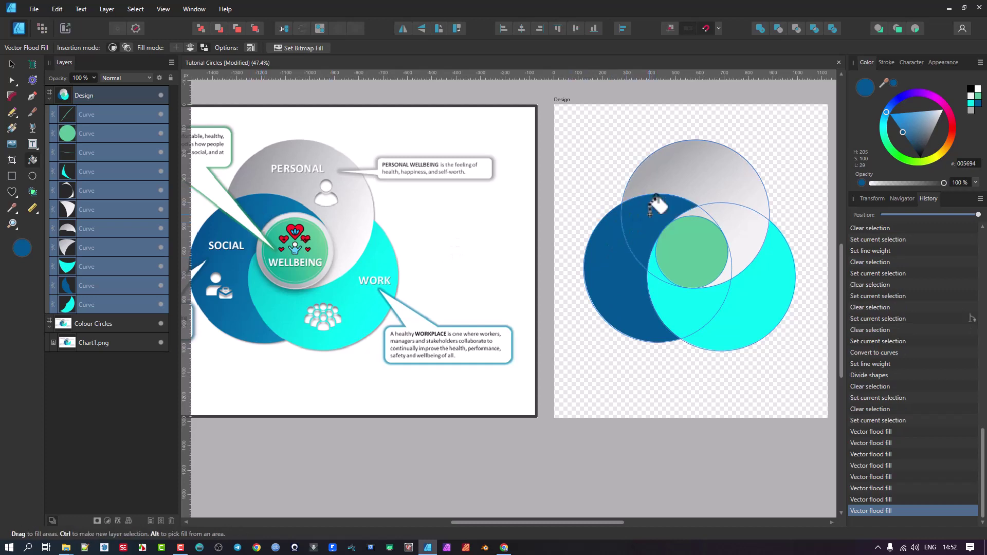
{"action": "left_click", "coordinate": [700, 208]}
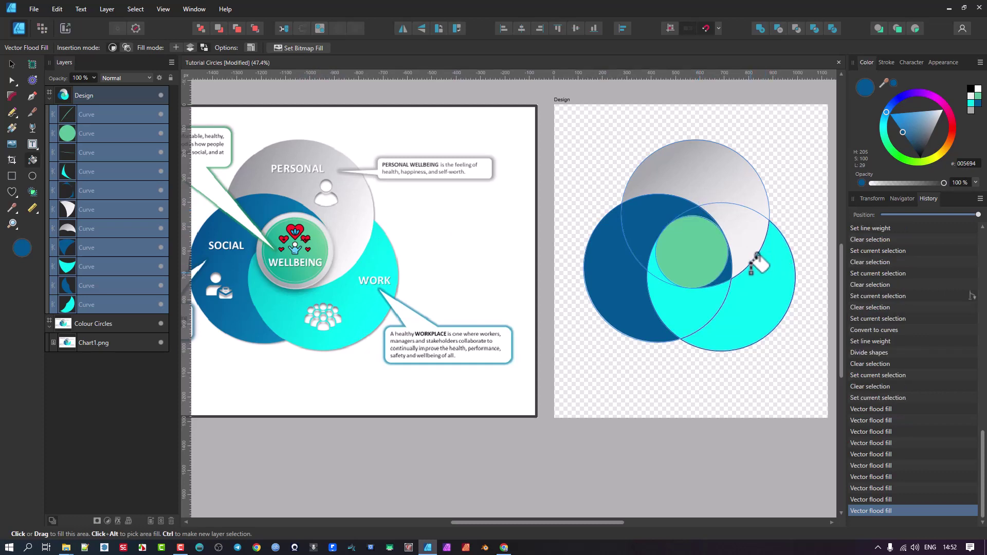
{"action": "scroll", "coordinate": [749, 253], "scroll_direction": "up", "scroll_amount": 2}
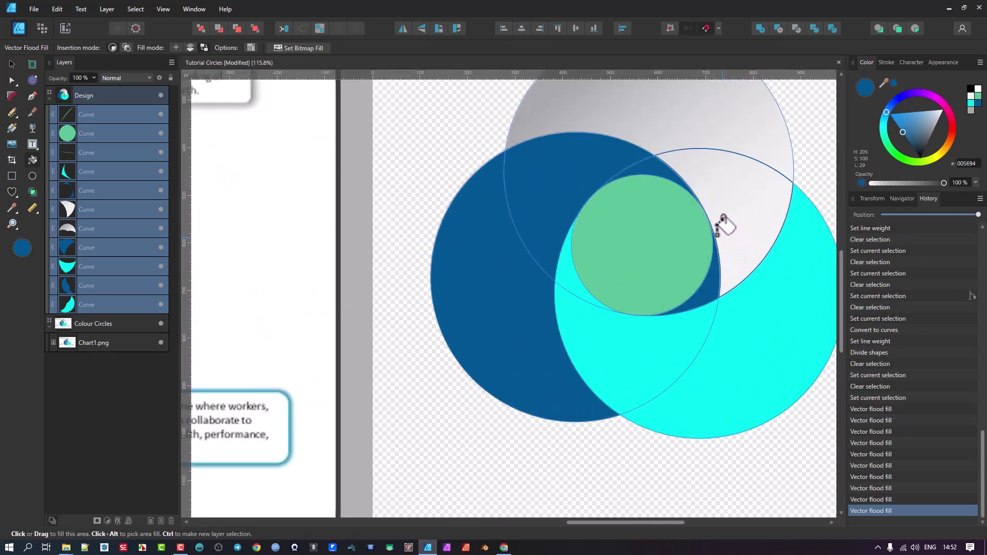
Enlarge the green circle slightly so its edge reaches the outer edge of the thin dark blue sliver beside the light grey area
{"action": "scroll", "coordinate": [725, 224], "scroll_direction": "up", "scroll_amount": 3}
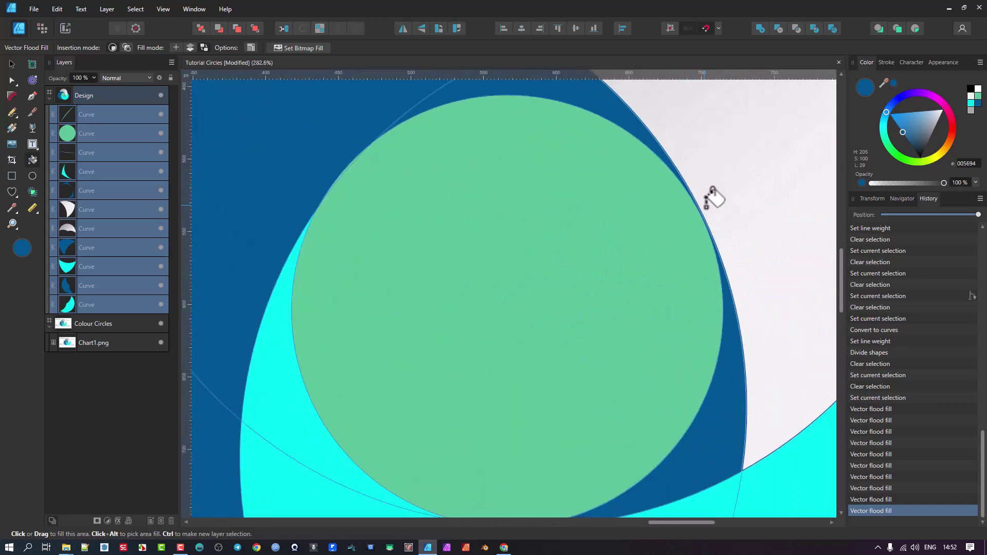
{"action": "scroll", "coordinate": [711, 204], "scroll_direction": "down", "scroll_amount": 2}
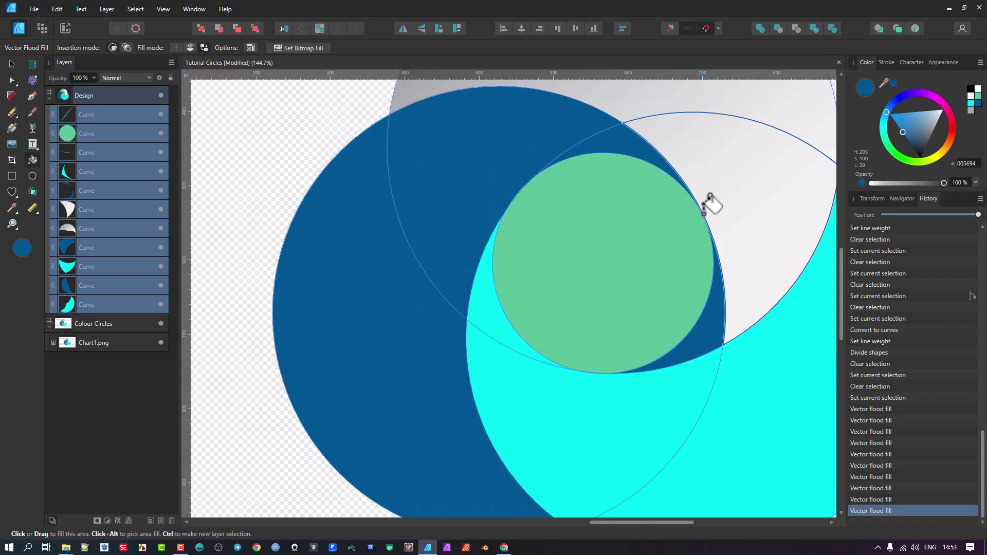
{"action": "scroll", "coordinate": [711, 204], "scroll_direction": "down", "scroll_amount": 2}
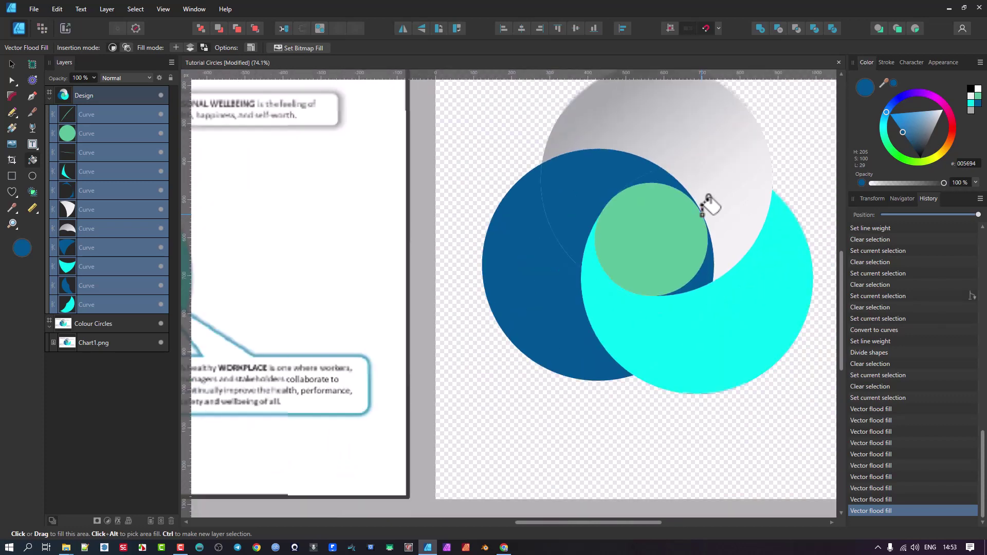
{"action": "scroll", "coordinate": [705, 197], "scroll_direction": "up", "scroll_amount": 1}
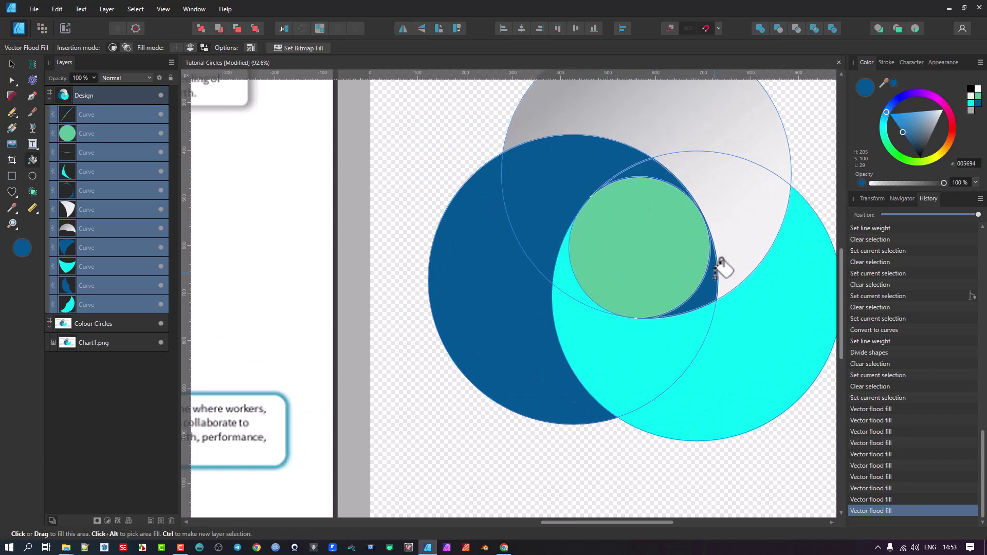
{"action": "scroll", "coordinate": [721, 212], "scroll_direction": "down", "scroll_amount": 2}
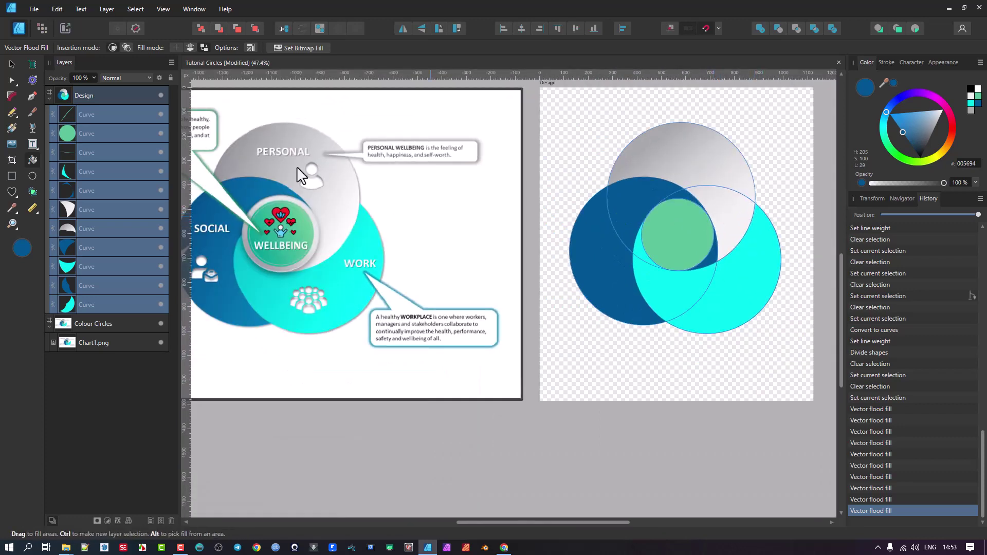
{"action": "left_click", "coordinate": [10, 67]}
{"action": "scroll", "coordinate": [714, 215], "scroll_direction": "up", "scroll_amount": 5}
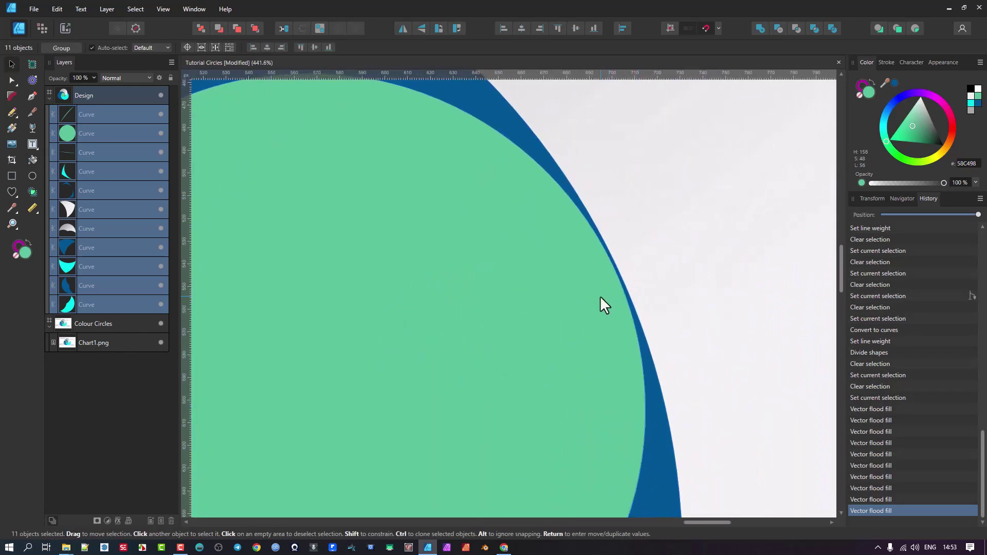
{"action": "left_click", "coordinate": [623, 280]}
{"action": "left_click_drag", "start_coordinate": [645, 410], "coordinate": [649, 408]}
{"action": "scroll", "coordinate": [652, 300], "scroll_direction": "down", "scroll_amount": 5}
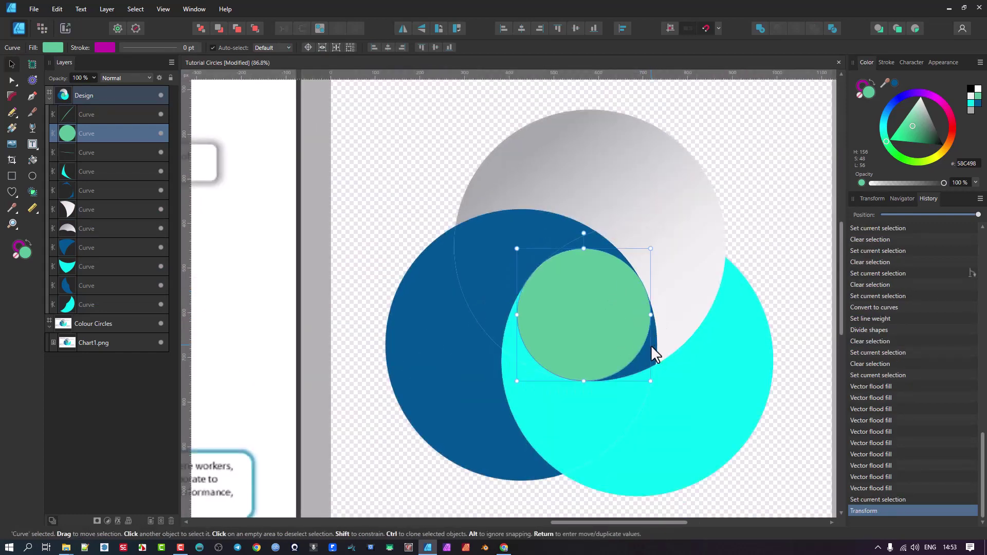
Divide the green circle and the dark blue sliver around it into separate pieces
{"action": "left_click", "coordinate": [653, 347]}
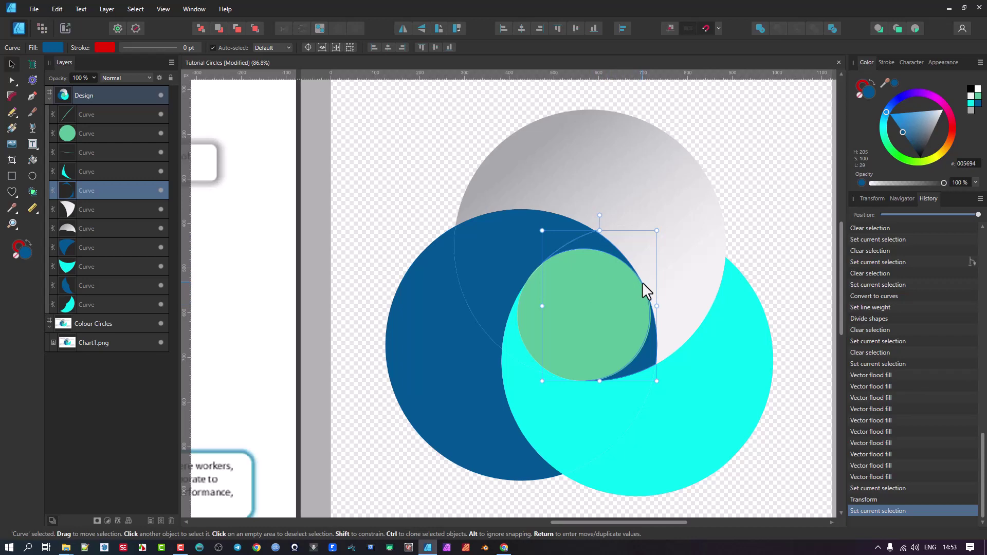
{"action": "left_click", "coordinate": [633, 298]}
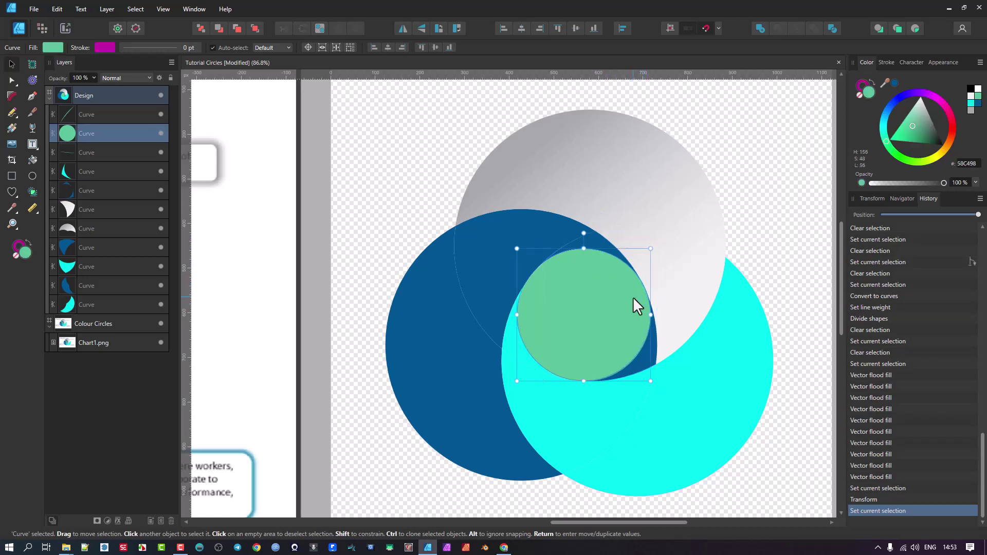
{"action": "left_click", "coordinate": [601, 239], "text": "shift"}
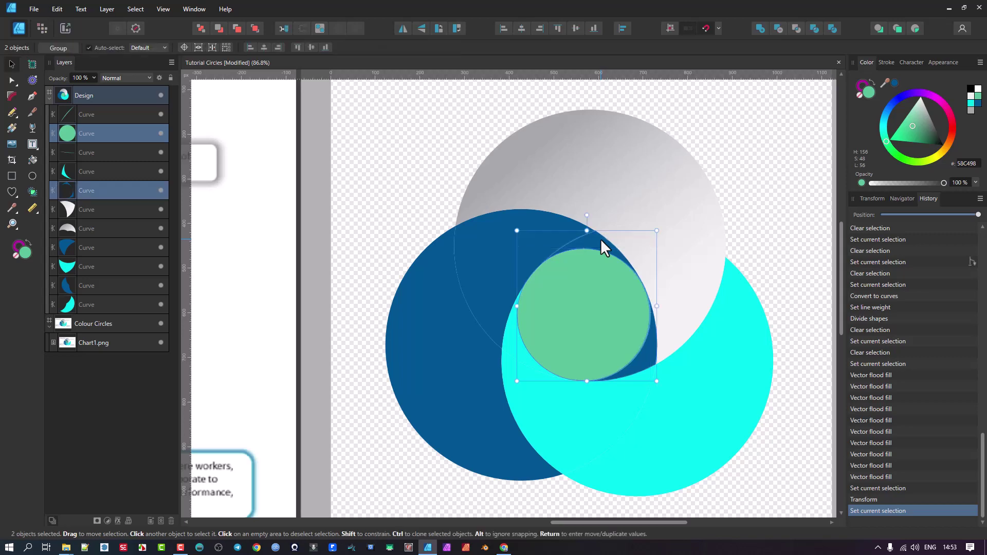
{"action": "left_click", "coordinate": [608, 329]}
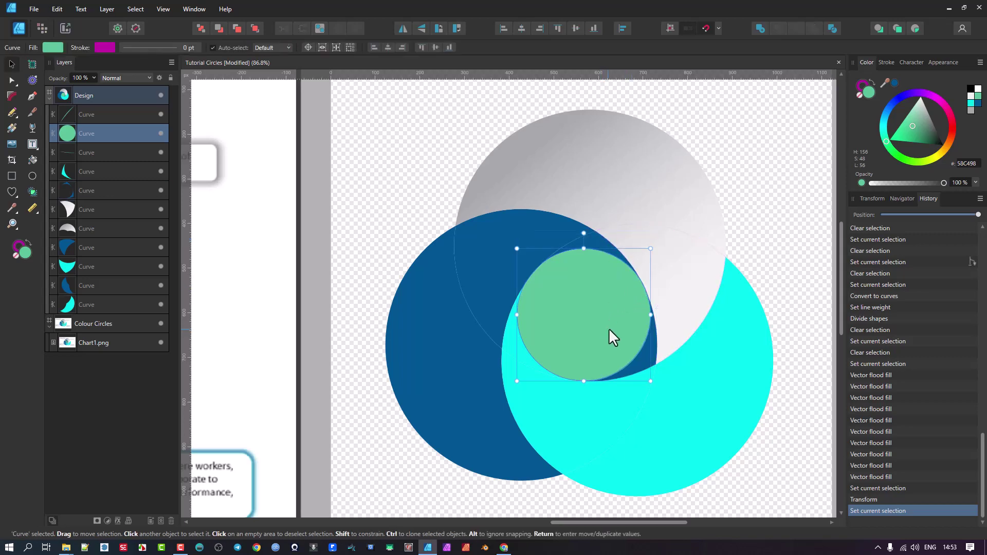
{"action": "left_click", "coordinate": [603, 242]}
{"action": "left_click", "coordinate": [601, 302], "text": "shift"}
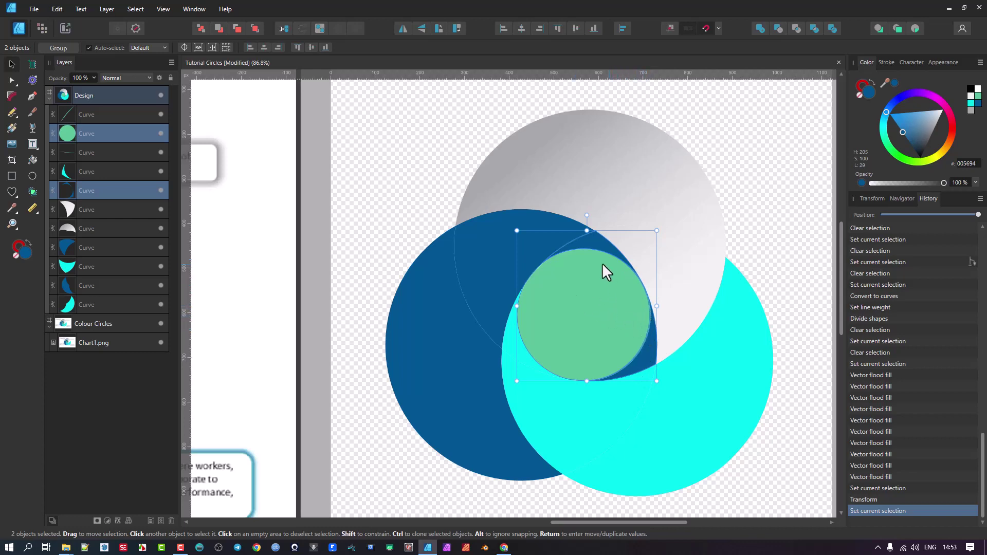
{"action": "left_click", "coordinate": [833, 28]}
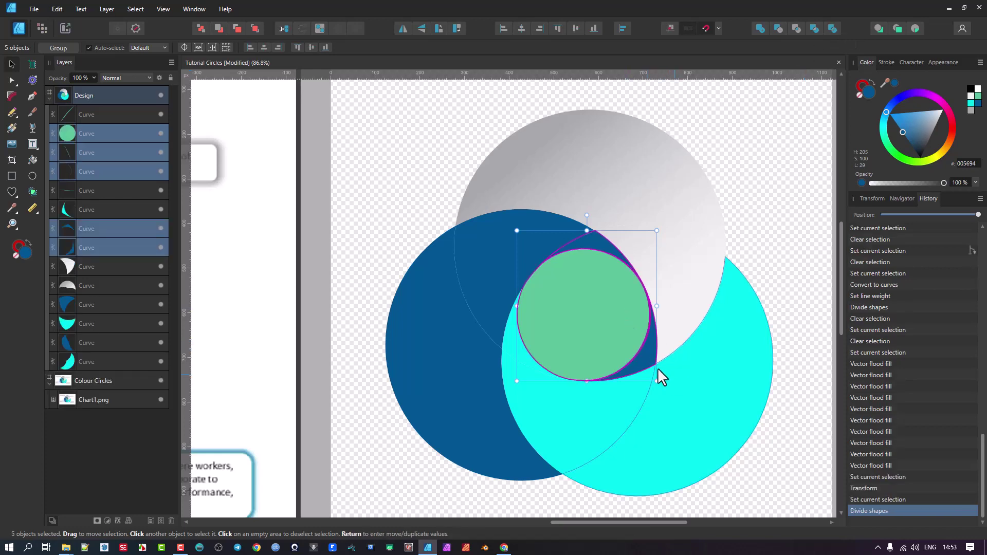
Flood fill the lower dark blue piece beside the green circle with light grey F0F0F0 sampled from the grey circle and clear the selection
{"action": "left_click", "coordinate": [647, 356]}
{"action": "left_click", "coordinate": [651, 307]}
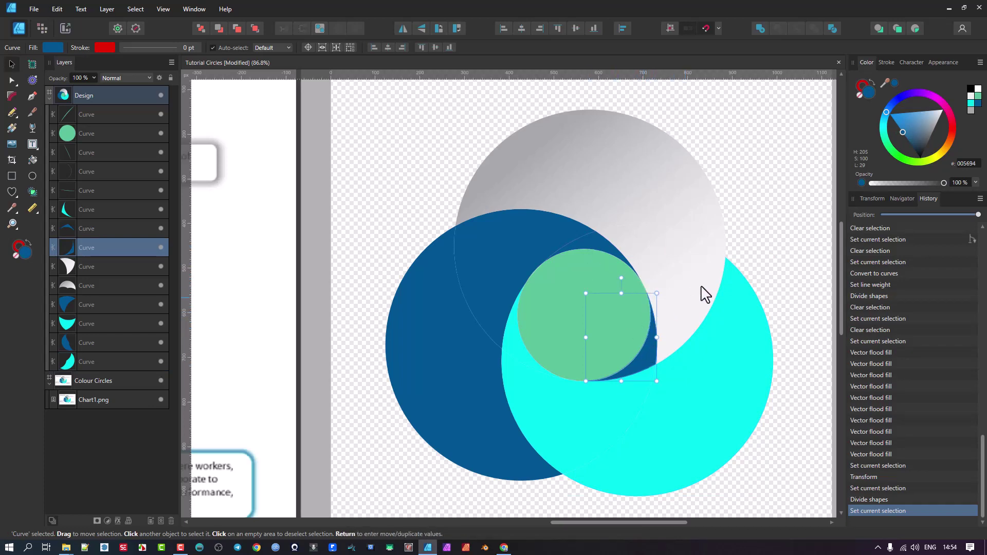
{"action": "scroll", "coordinate": [711, 309], "scroll_direction": "down", "scroll_amount": 1}
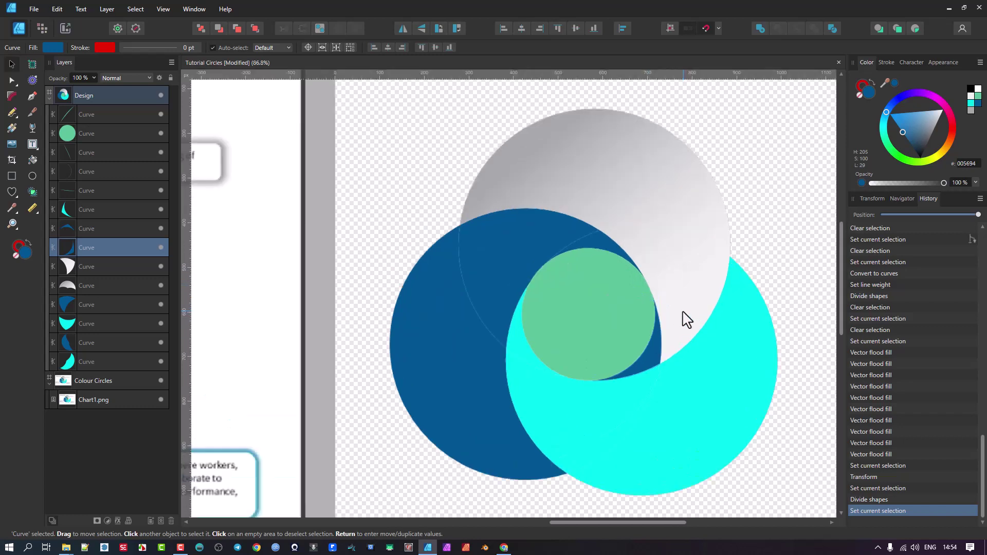
{"action": "scroll", "coordinate": [678, 315], "scroll_direction": "up", "scroll_amount": 1}
{"action": "scroll", "coordinate": [672, 312], "scroll_direction": "up", "scroll_amount": 1}
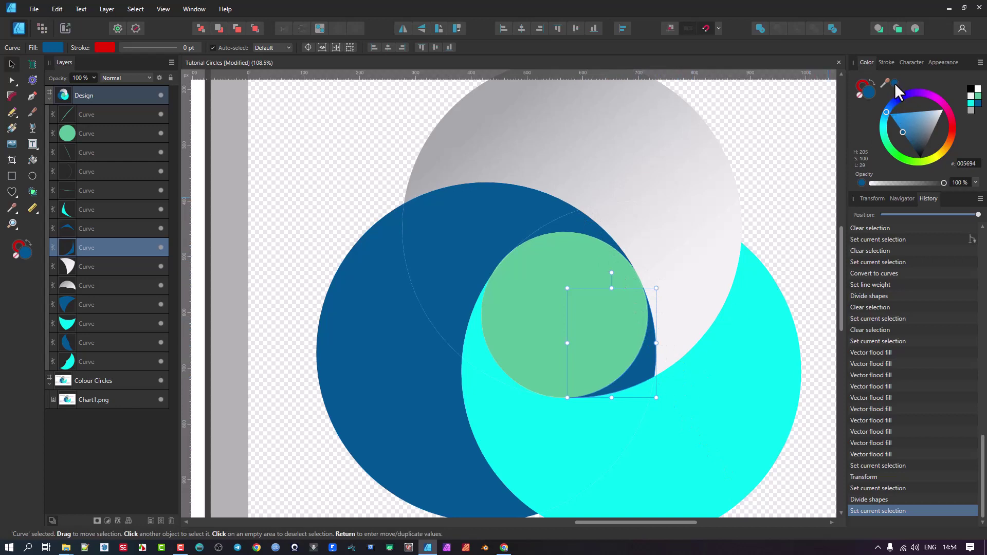
{"action": "left_click", "coordinate": [28, 157]}
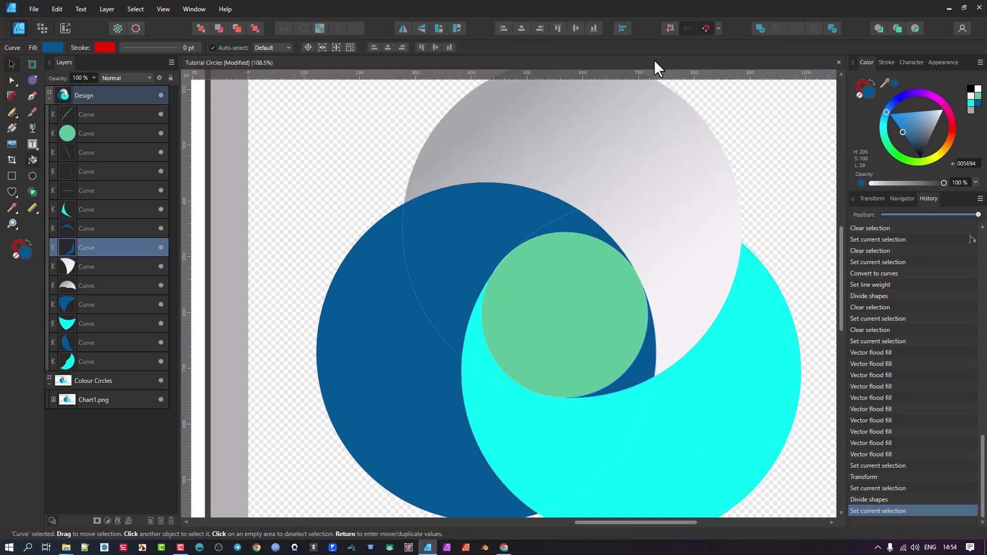
{"action": "left_click", "coordinate": [733, 348]}
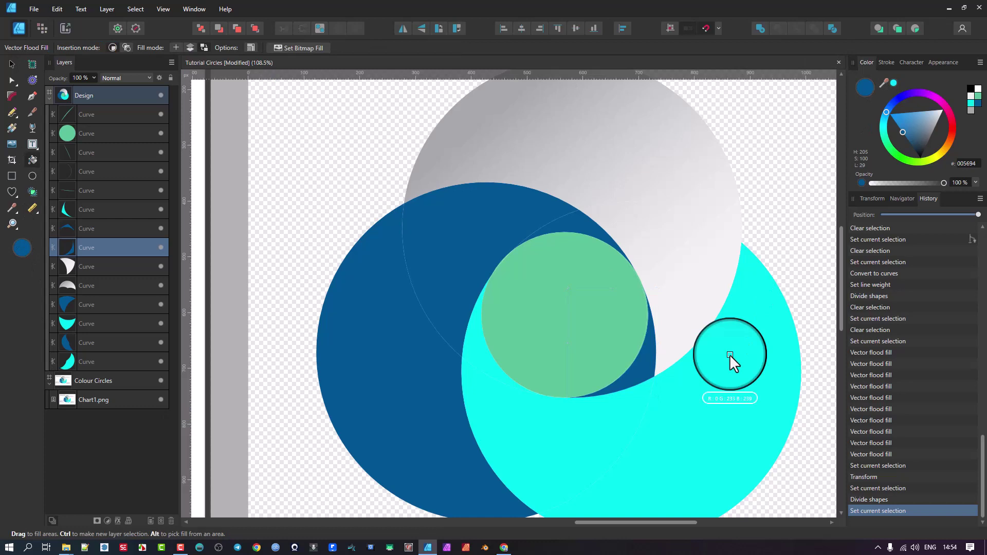
{"action": "left_click", "coordinate": [893, 80]}
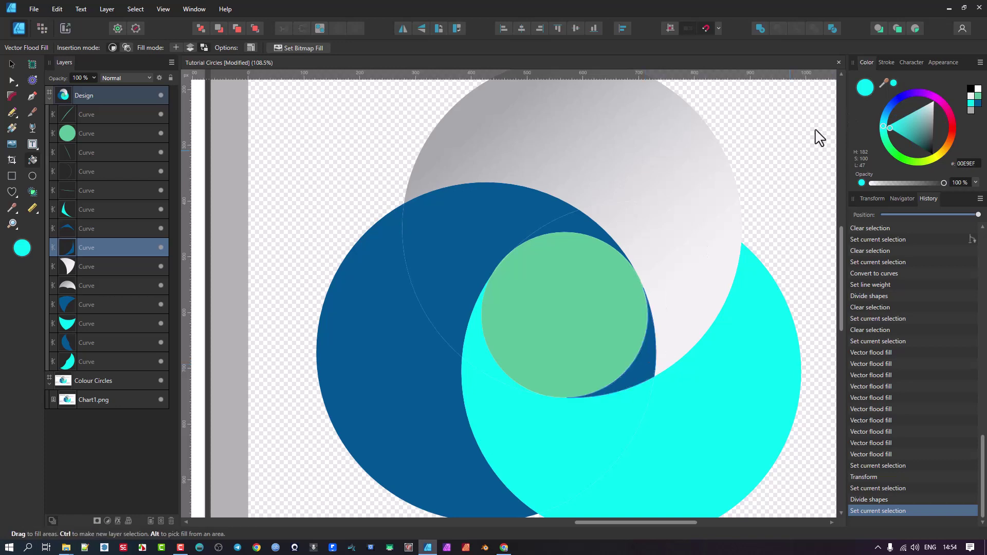
{"action": "left_click_drag", "start_coordinate": [884, 82], "coordinate": [674, 286]}
{"action": "left_click", "coordinate": [894, 82]}
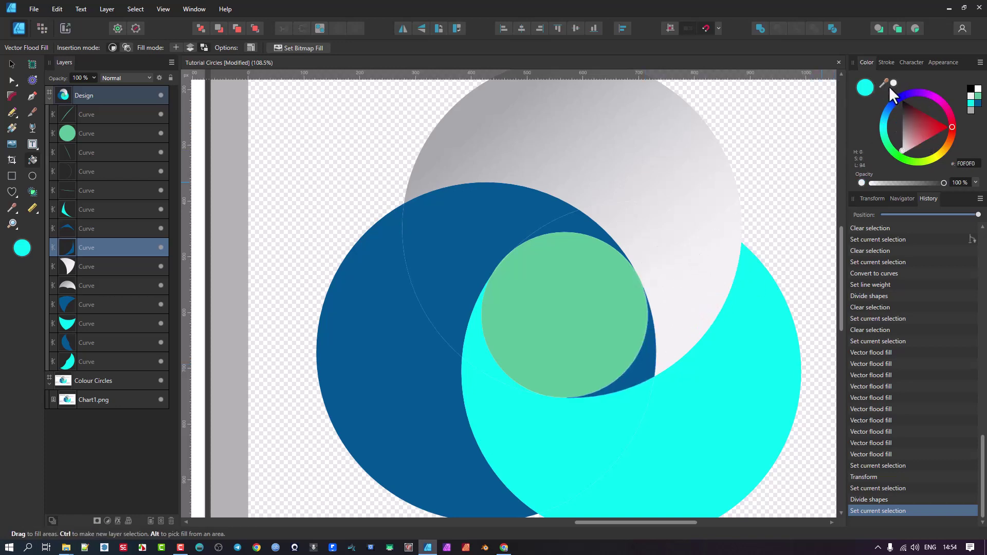
{"action": "left_click", "coordinate": [652, 348]}
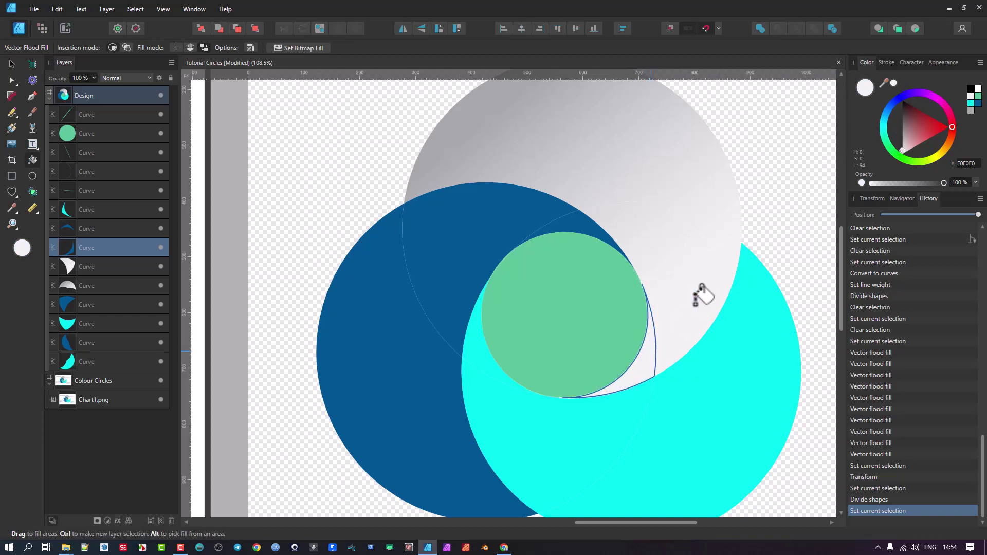
{"action": "scroll", "coordinate": [702, 296], "scroll_direction": "down", "scroll_amount": 3}
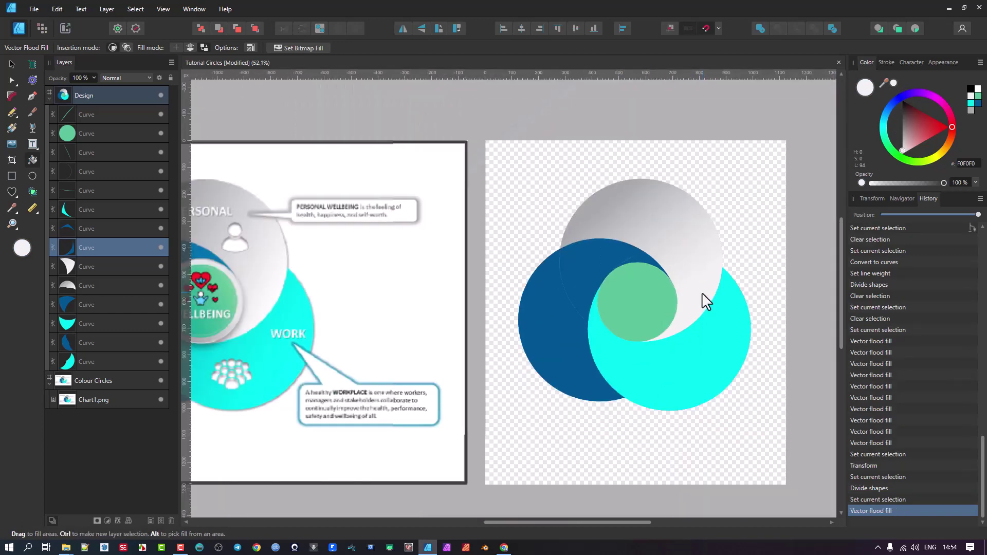
{"action": "left_click", "coordinate": [11, 64]}
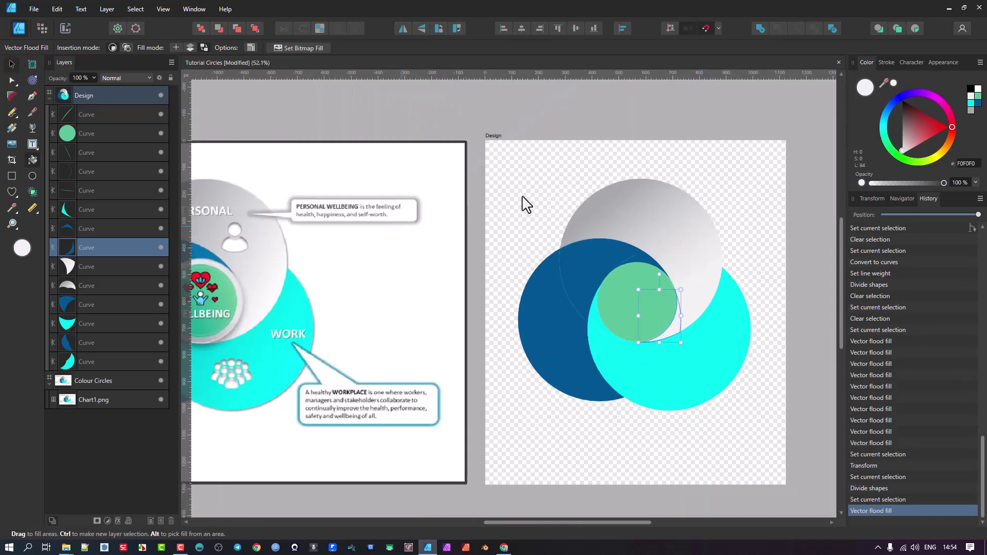
{"action": "left_click", "coordinate": [757, 188]}
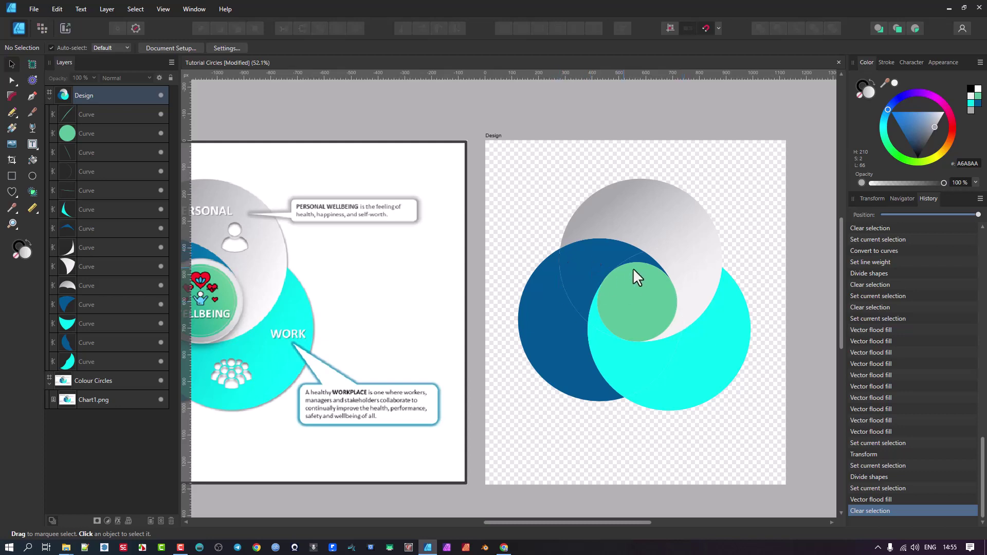
Merge the three dark blue pieces into one curve with Add and check it by toggling its visibility
{"action": "scroll", "coordinate": [637, 277], "scroll_direction": "up", "scroll_amount": 2}
{"action": "scroll", "coordinate": [537, 261], "scroll_direction": "right", "scroll_amount": 2}
{"action": "scroll", "coordinate": [545, 257], "scroll_direction": "down", "scroll_amount": 1}
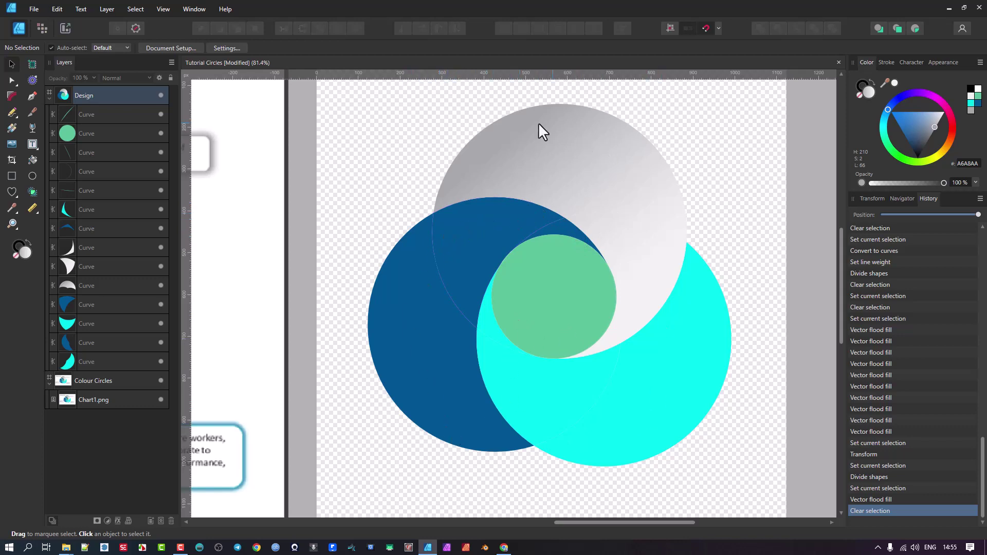
{"action": "left_click", "coordinate": [469, 247]}
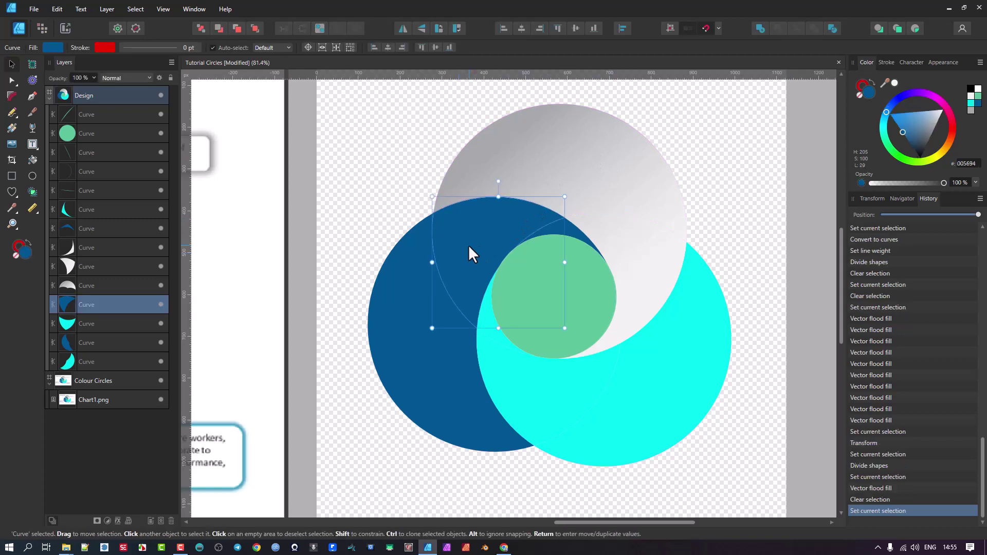
{"action": "left_click", "coordinate": [572, 232], "text": "shift"}
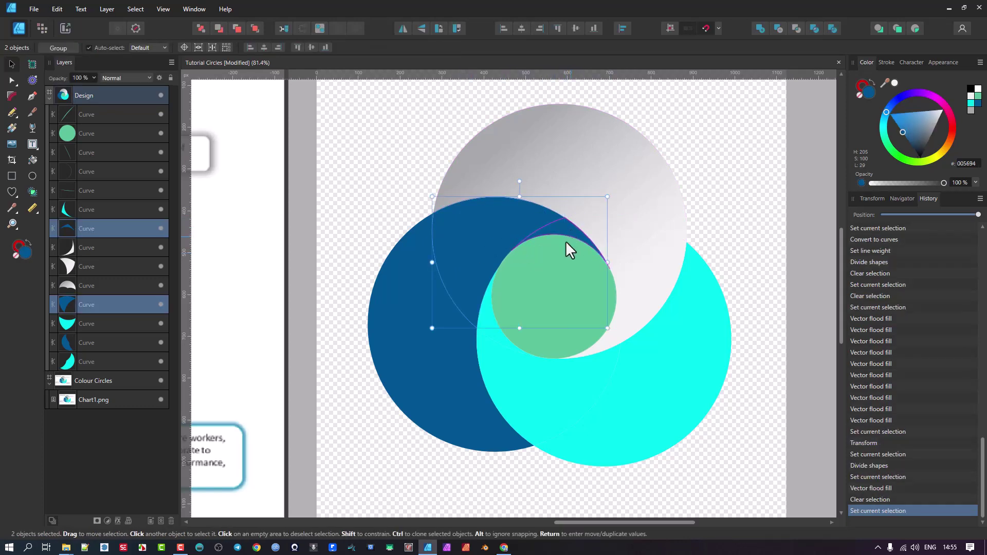
{"action": "left_click", "coordinate": [395, 287], "text": "shift"}
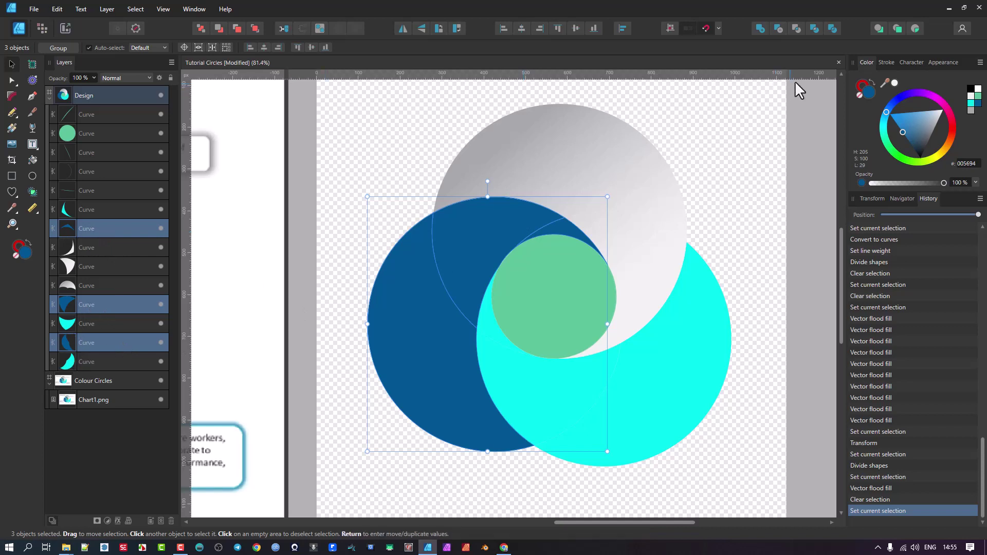
{"action": "left_click", "coordinate": [761, 27]}
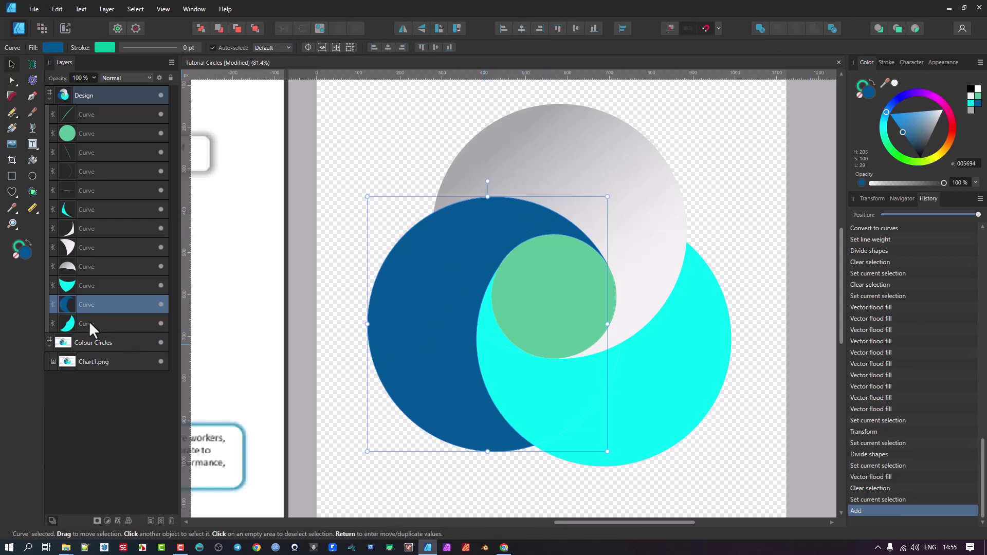
{"action": "left_click", "coordinate": [160, 303]}
{"action": "left_click", "coordinate": [160, 304]}
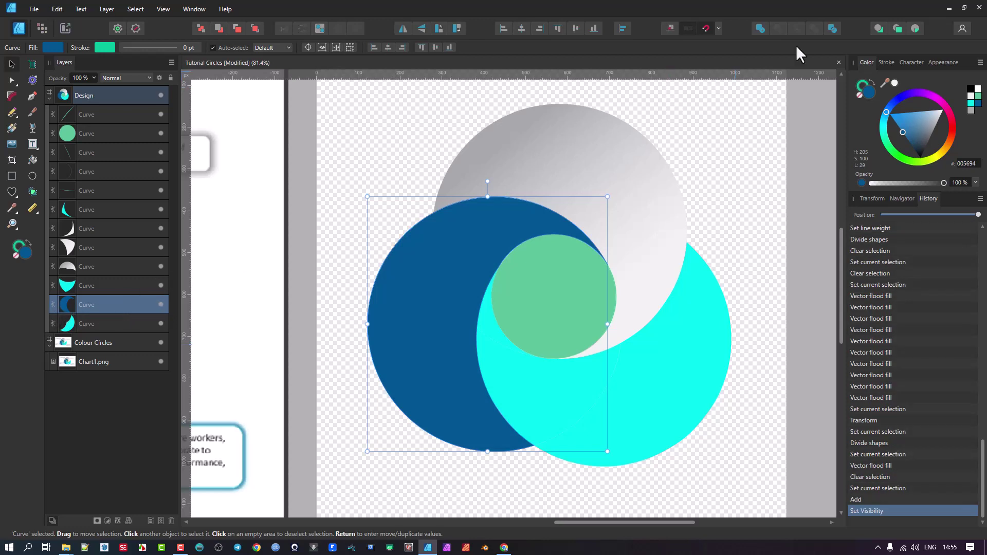
Merge the three grey pieces of the upper circle into one curve with Add
{"action": "left_click", "coordinate": [492, 162]}
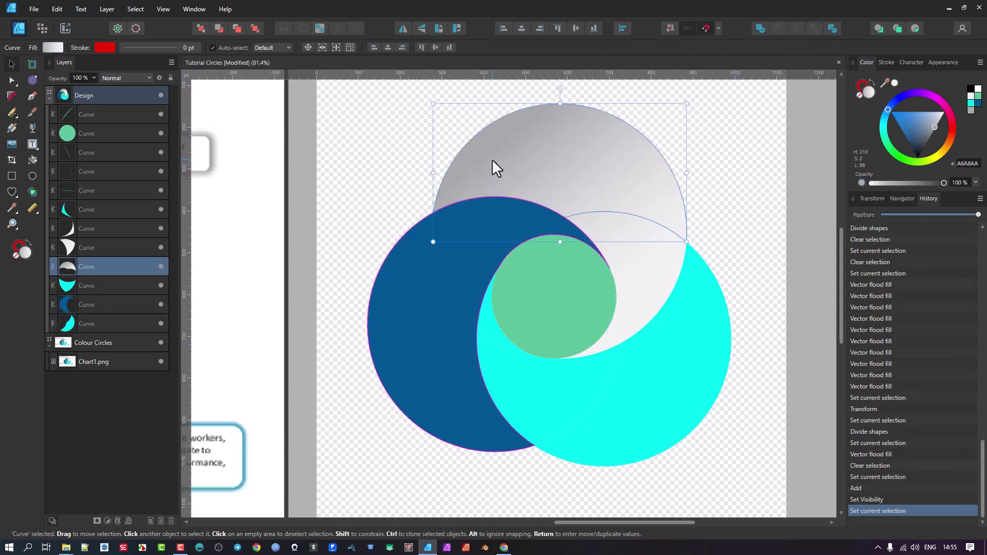
{"action": "left_click", "coordinate": [665, 276], "text": "shift"}
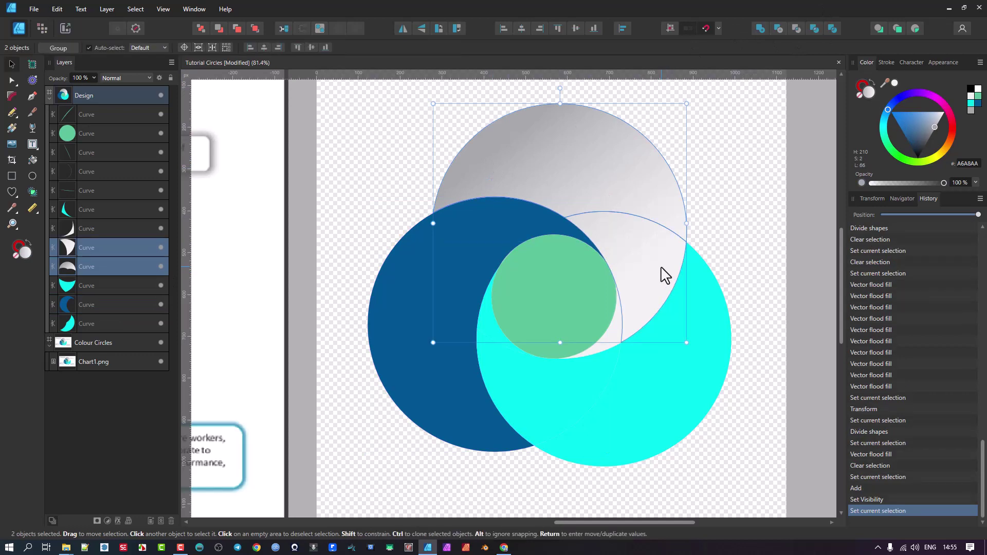
{"action": "left_click", "coordinate": [616, 342], "text": "shift"}
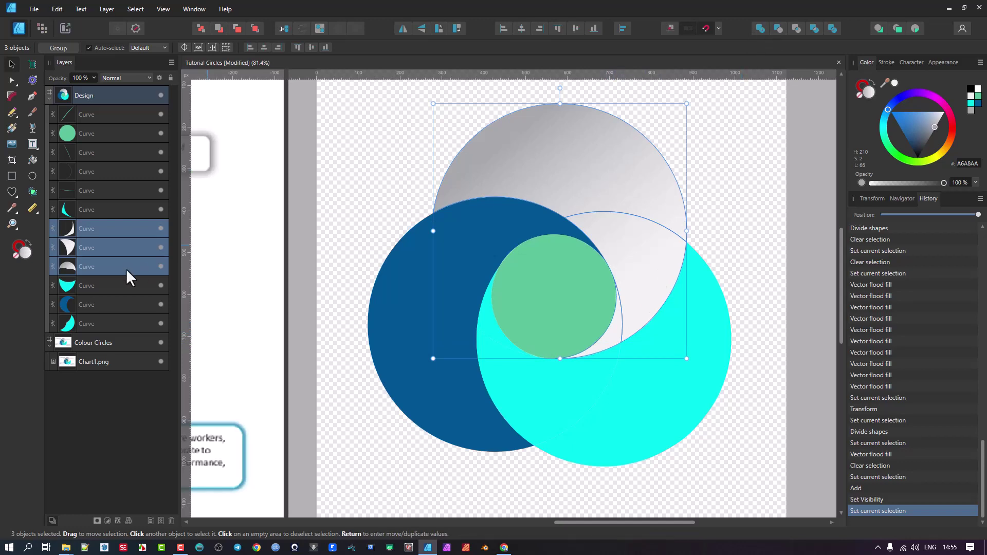
{"action": "left_click", "coordinate": [761, 28]}
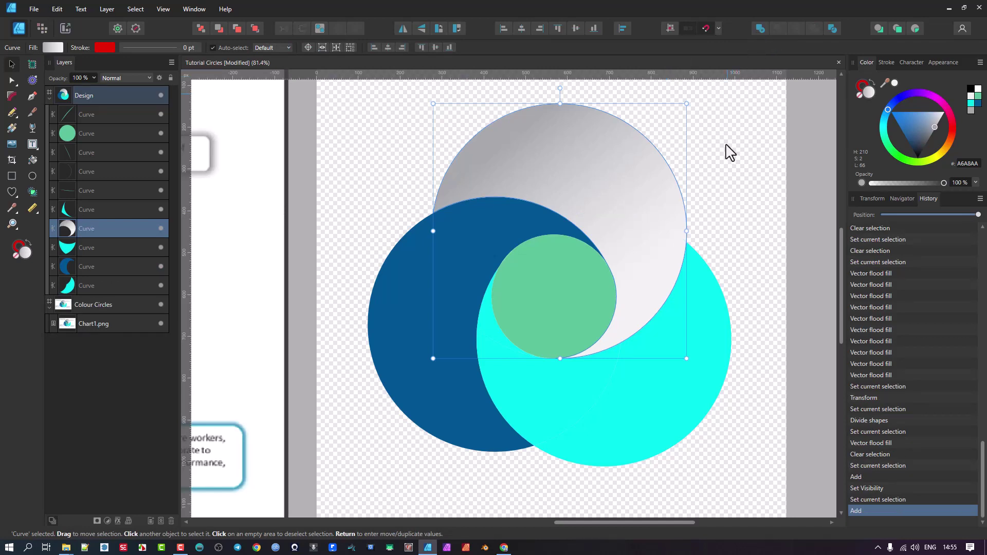
Merge the three cyan pieces of the lower circle into one curve with Add
{"action": "left_click", "coordinate": [674, 387]}
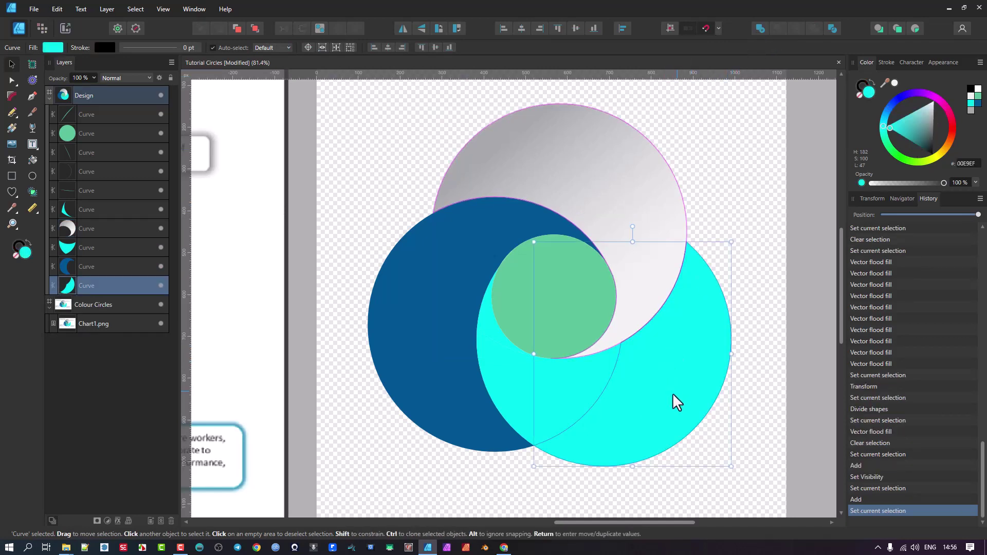
{"action": "left_click", "coordinate": [569, 387], "text": "shift"}
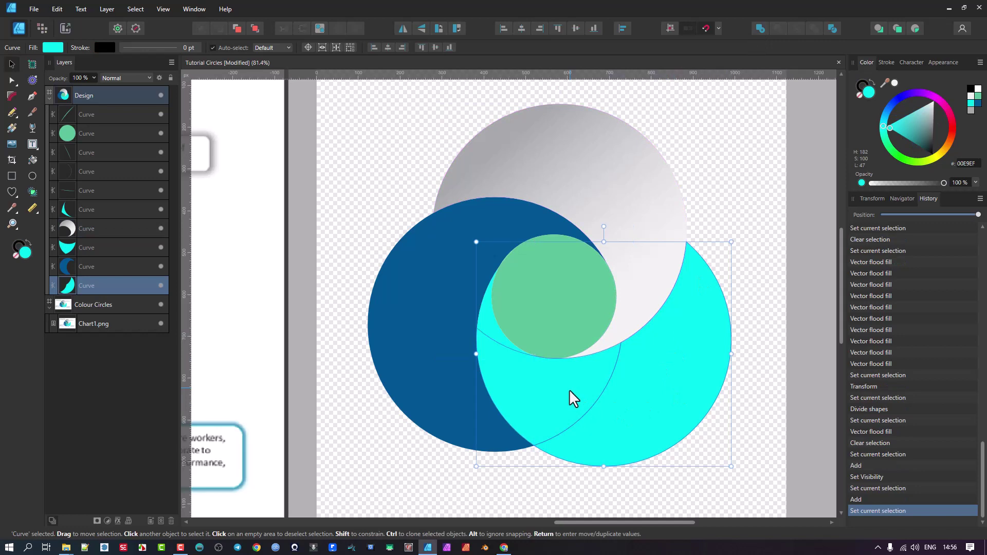
{"action": "left_click", "coordinate": [487, 322], "text": "shift"}
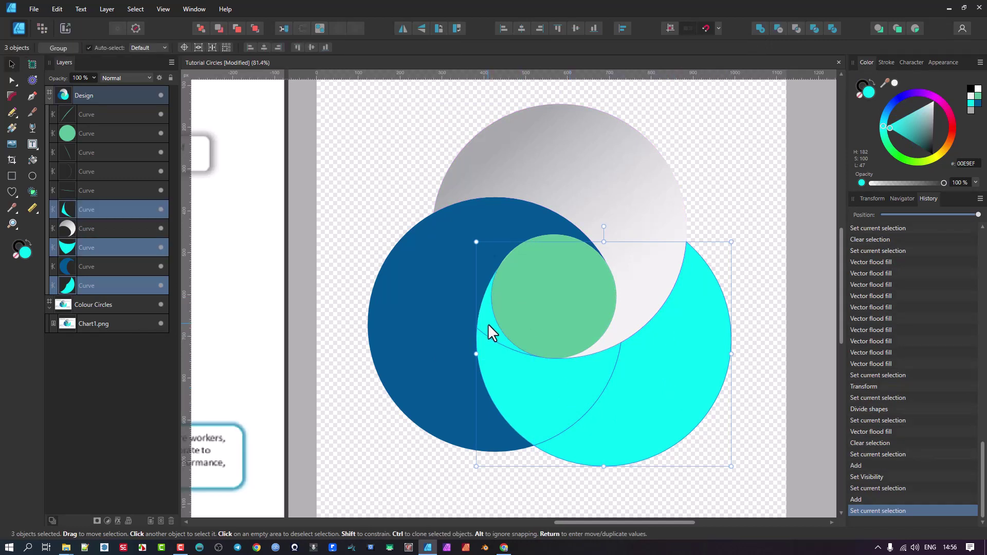
{"action": "left_click", "coordinate": [762, 27]}
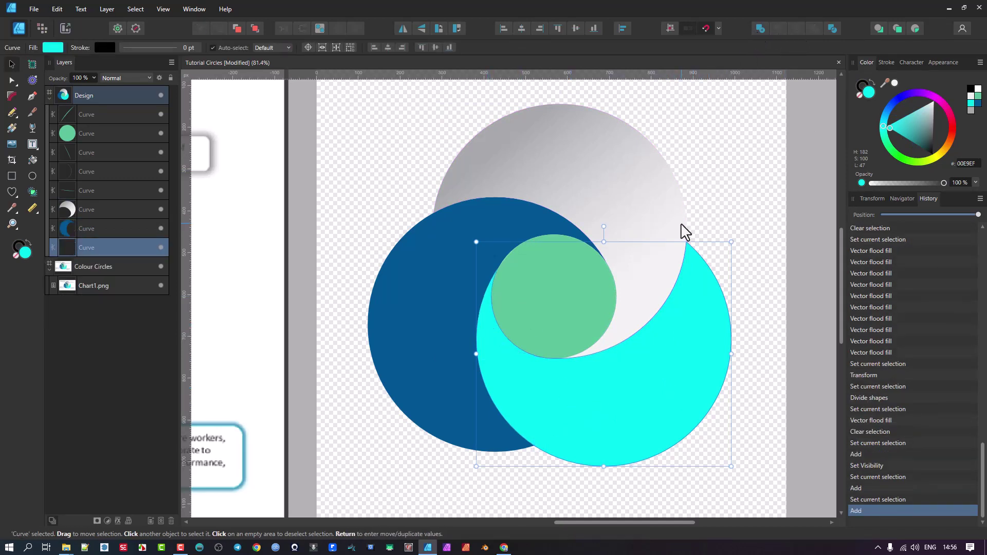
Shorten the grey curve's linear gradient so it runs from the middle of the grey area towards the edge bordering the cyan curve
{"action": "scroll", "coordinate": [685, 232], "scroll_direction": "down", "scroll_amount": 2}
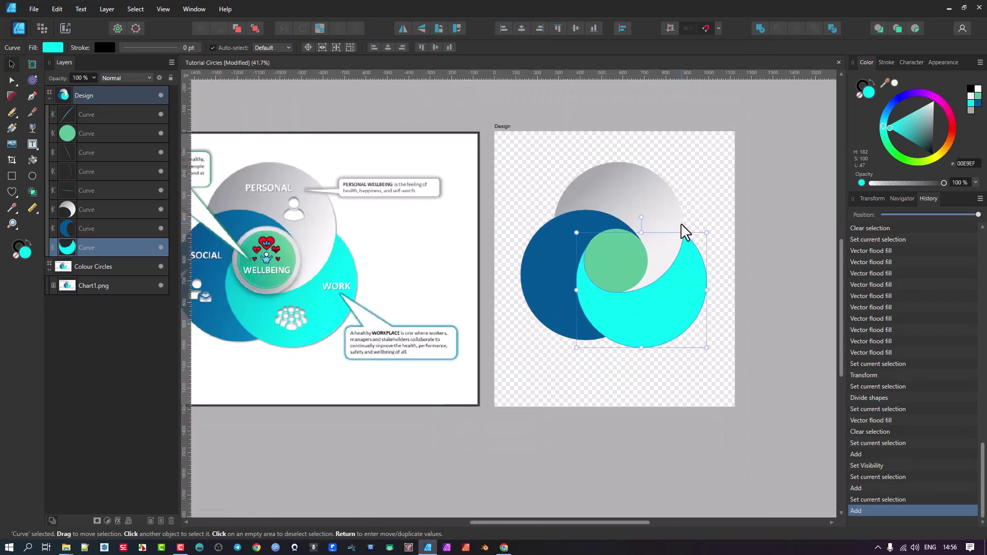
{"action": "left_click", "coordinate": [633, 200]}
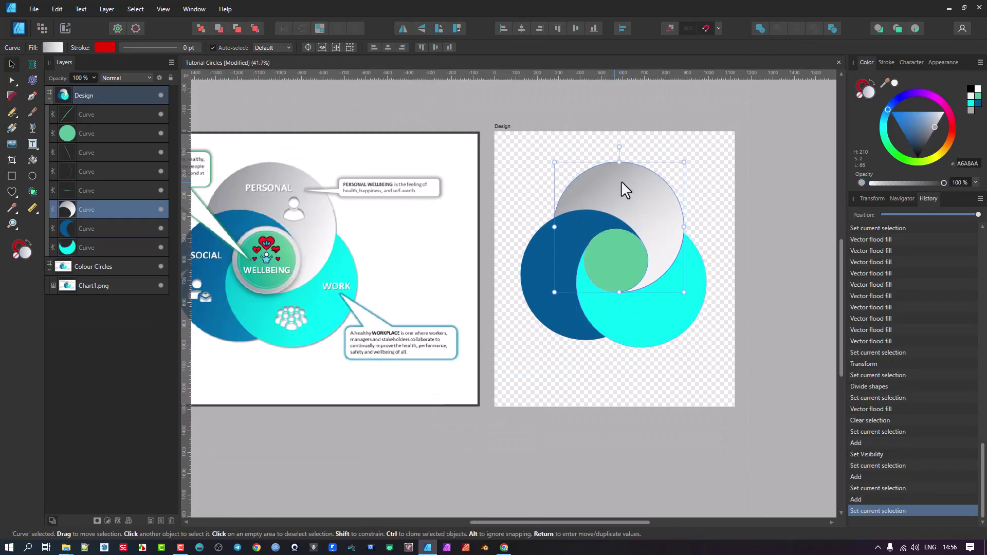
{"action": "left_click", "coordinate": [13, 129]}
{"action": "mouse_move", "coordinate": [603, 172]}
{"action": "left_mouse_down"}
{"action": "mouse_move", "coordinate": [592, 202]}
{"action": "mouse_move", "coordinate": [639, 210]}
{"action": "mouse_move", "coordinate": [630, 205]}
{"action": "left_mouse_up"}
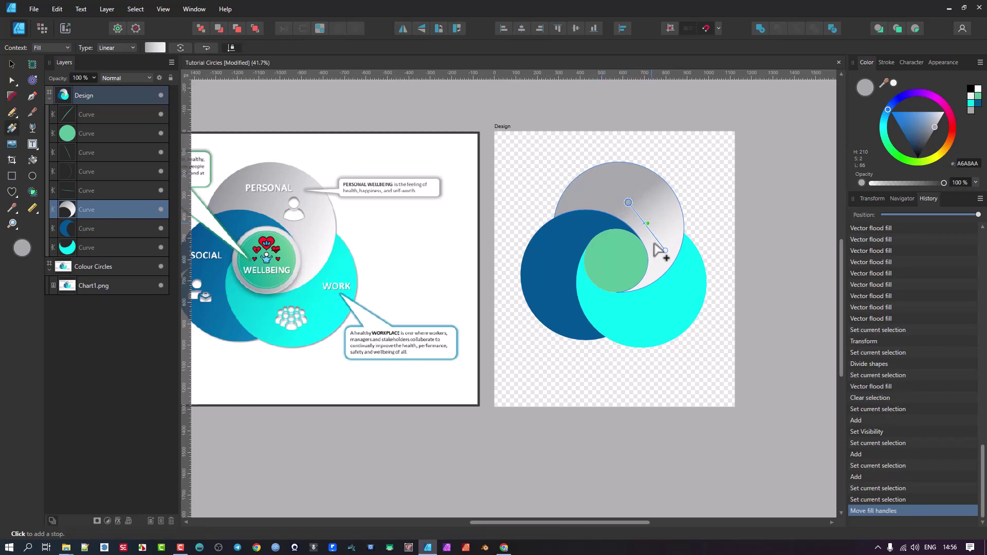
{"action": "mouse_move", "coordinate": [666, 250]}
{"action": "left_mouse_down"}
{"action": "mouse_move", "coordinate": [680, 286]}
{"action": "mouse_move", "coordinate": [664, 255]}
{"action": "left_mouse_up"}
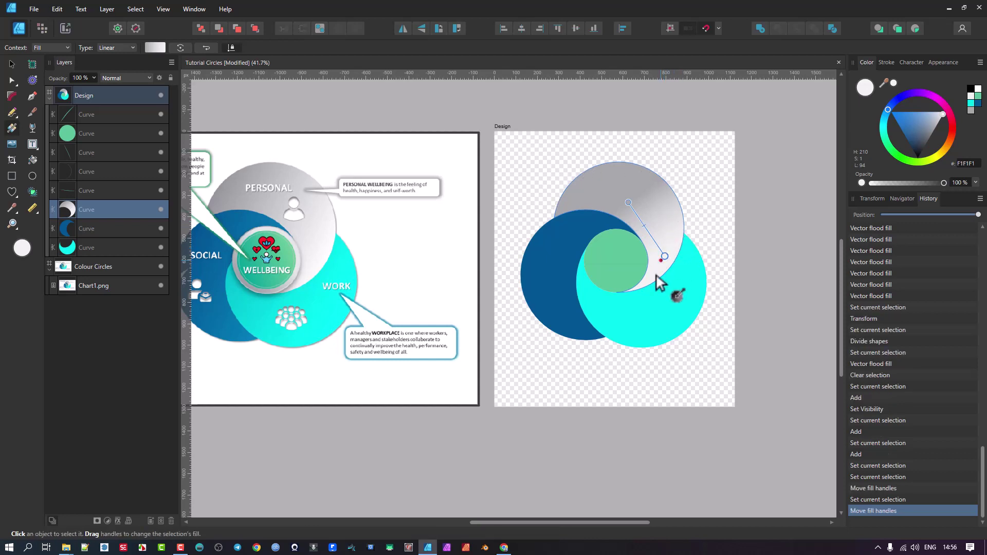
{"action": "left_click", "coordinate": [665, 256]}
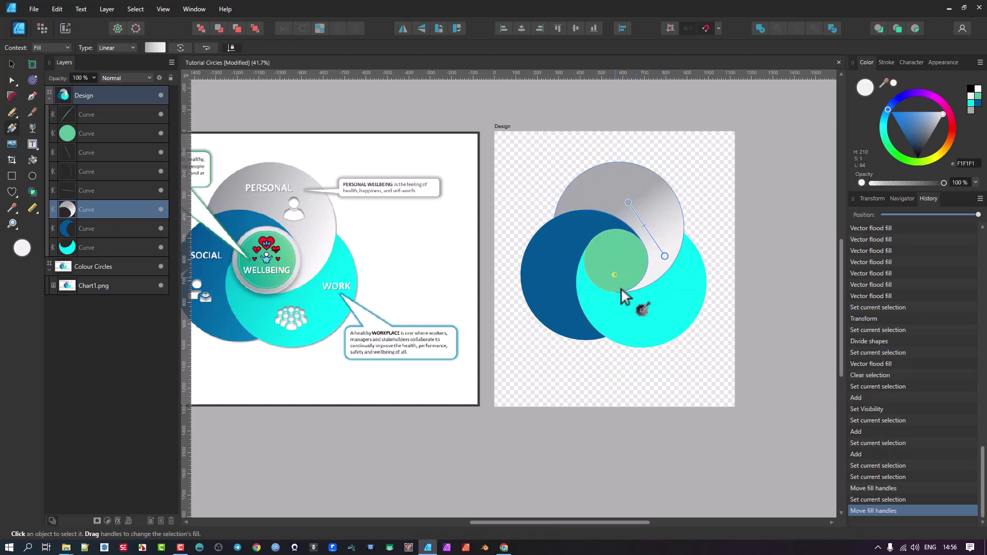
Examine the seam where the green, grey and cyan shapes meet, and check the grey, dark blue and cyan curves by selecting each
{"action": "scroll", "coordinate": [621, 287], "scroll_direction": "up", "scroll_amount": 8}
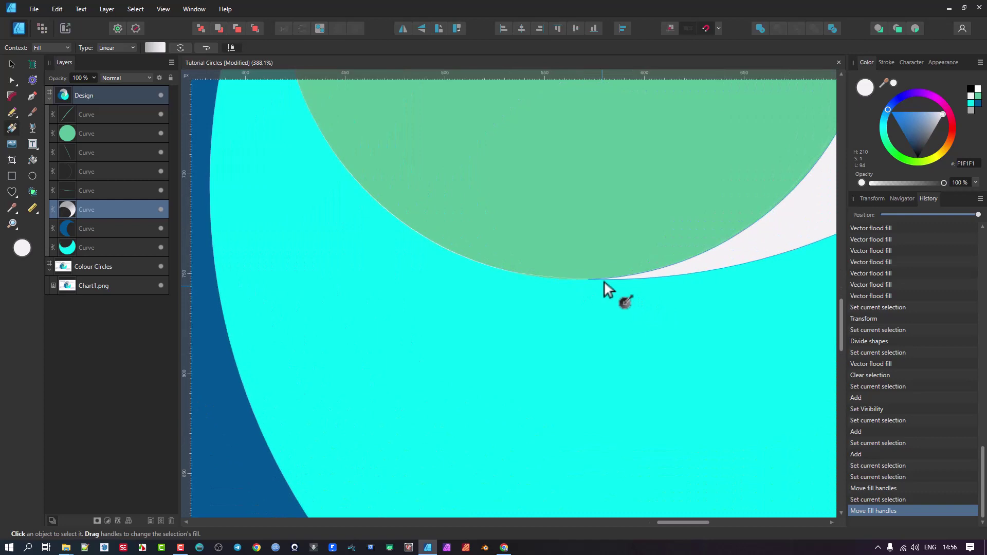
{"action": "key", "text": "v"}
{"action": "left_click", "coordinate": [599, 270]}
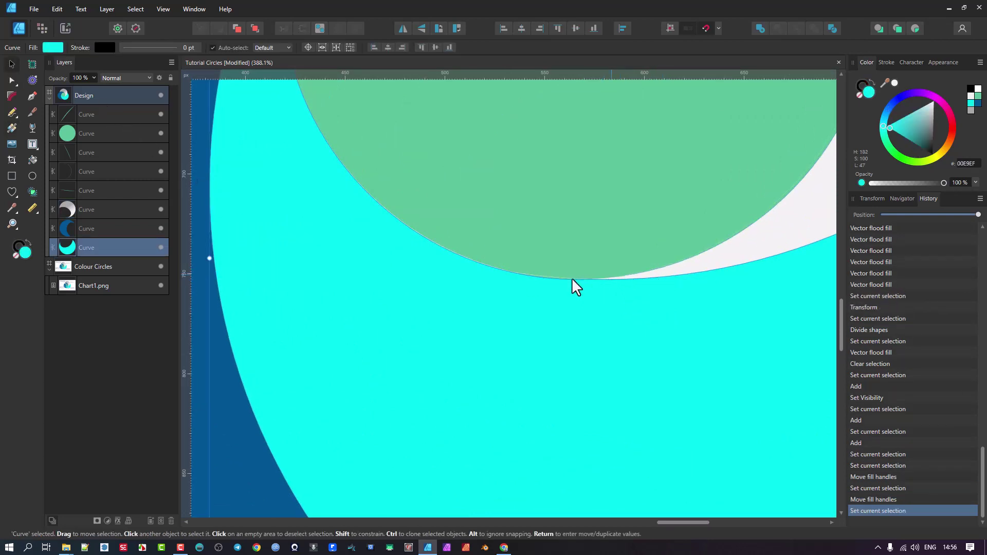
{"action": "scroll", "coordinate": [551, 261], "scroll_direction": "down", "scroll_amount": 8}
{"action": "scroll", "coordinate": [576, 242], "scroll_direction": "left", "scroll_amount": 4}
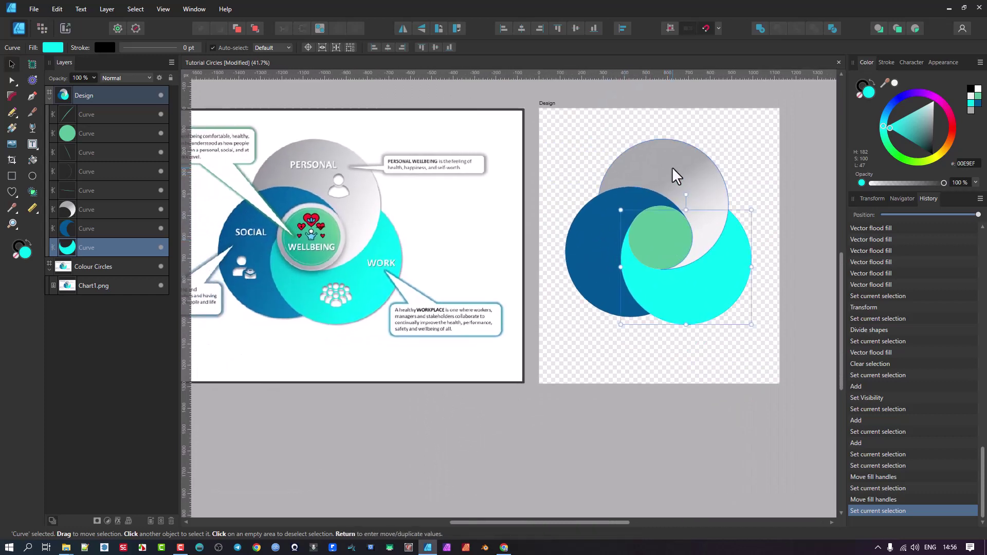
{"action": "left_click", "coordinate": [673, 167]}
{"action": "left_click", "coordinate": [589, 267]}
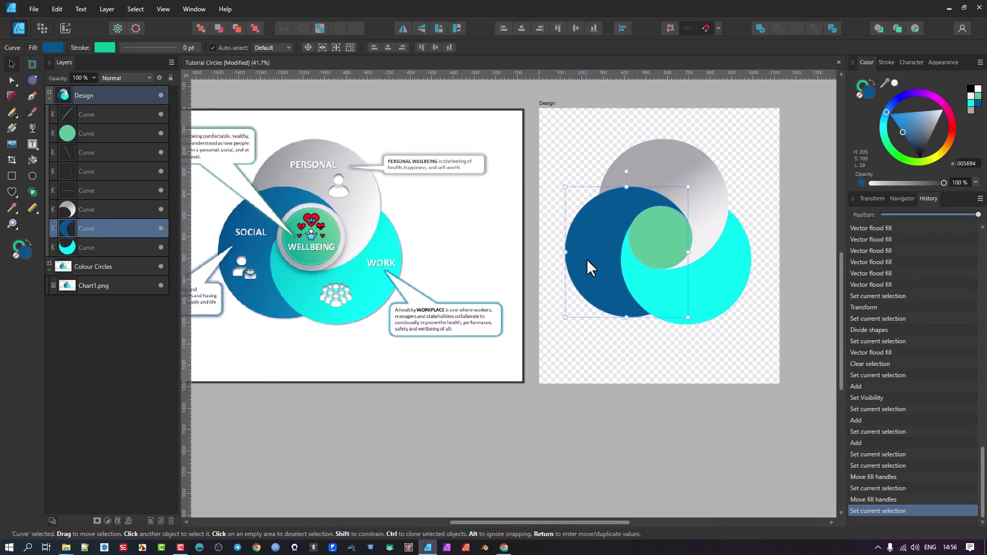
{"action": "left_click", "coordinate": [711, 280]}
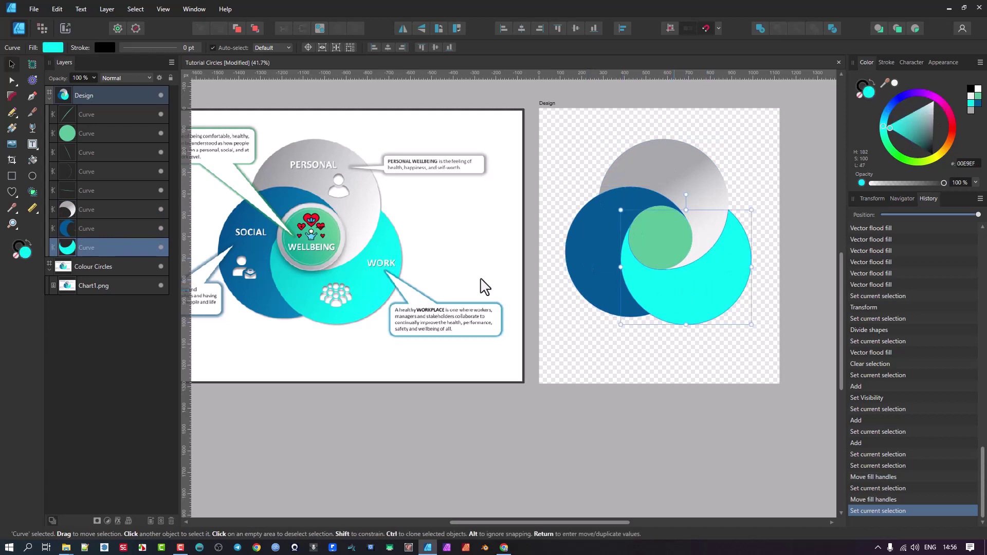